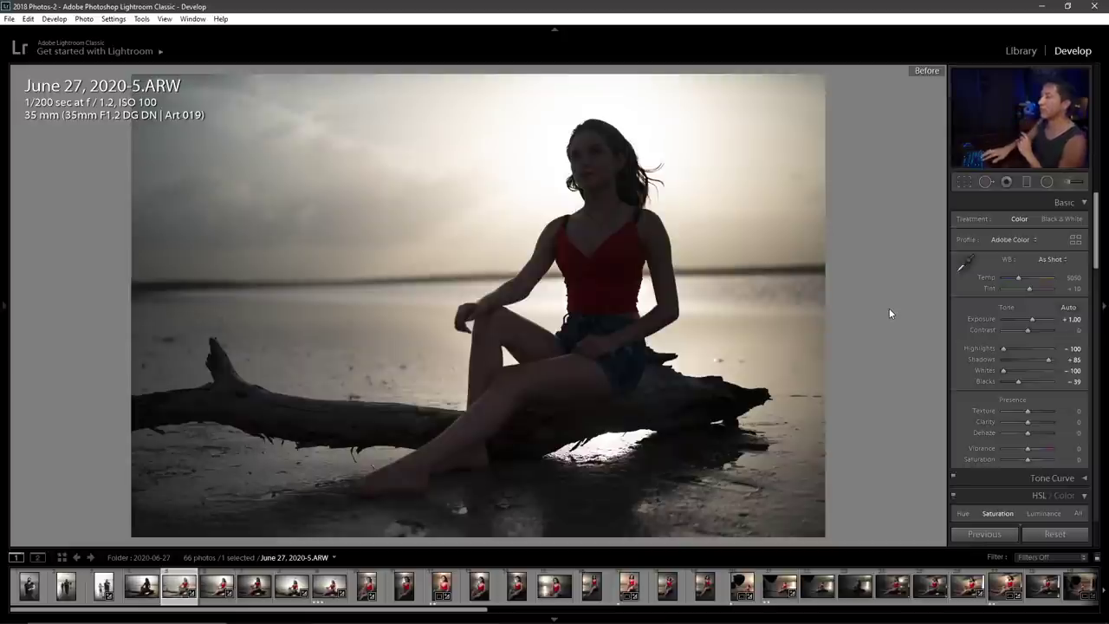
Compare June 27, 2020-4.ARW with June 27, 2020-5.ARW by switching between the two photos
{"action": "key", "text": "Left"}
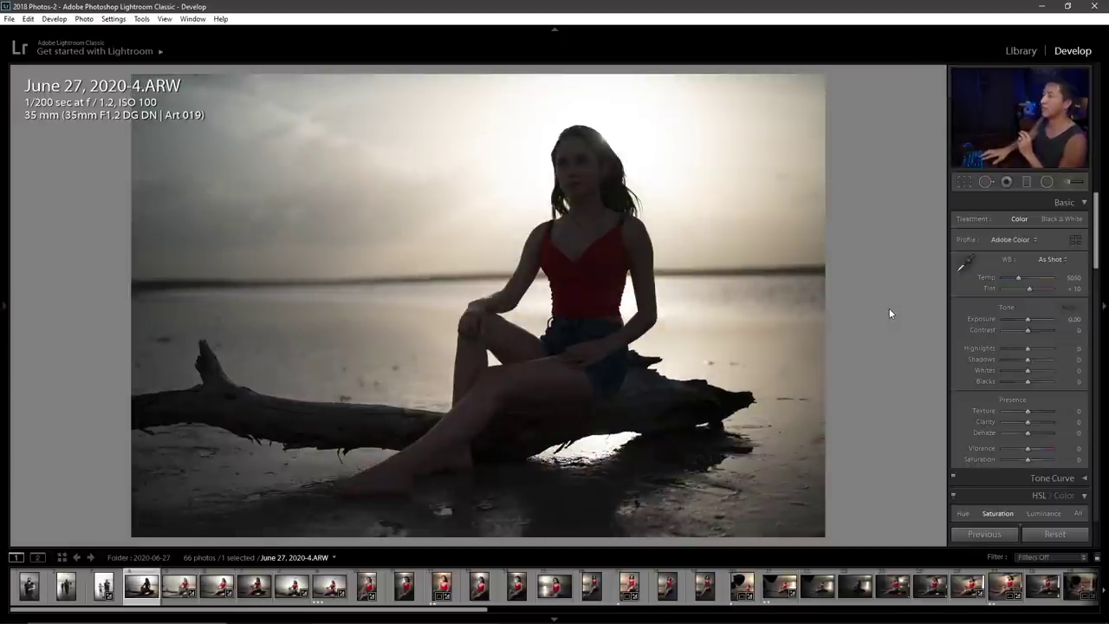
{"action": "key", "text": "Right"}
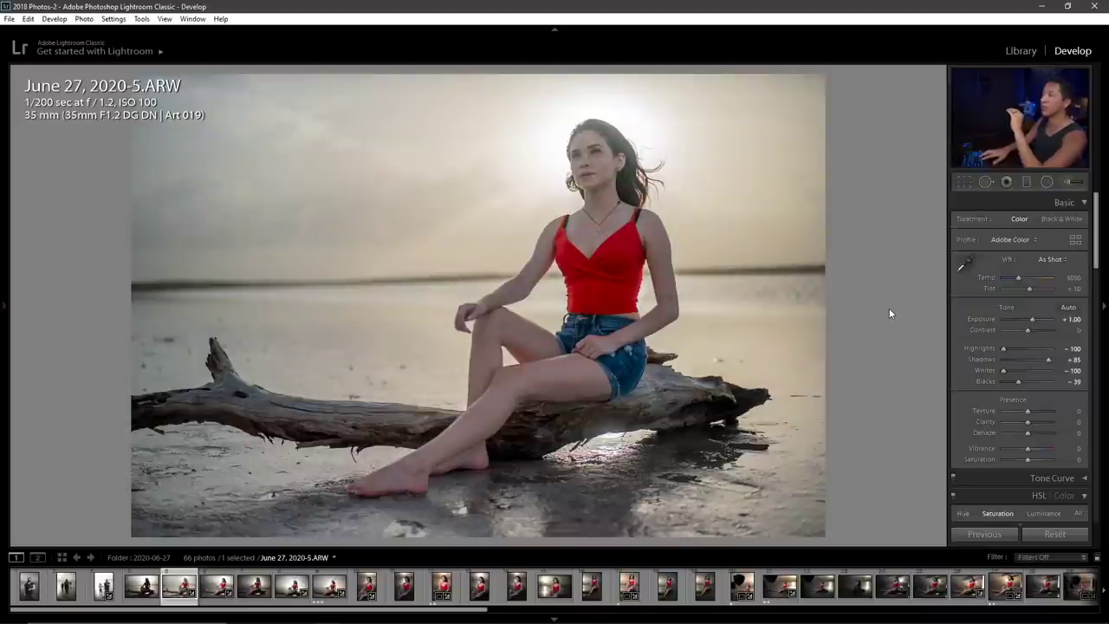
{"action": "key", "text": "Left"}
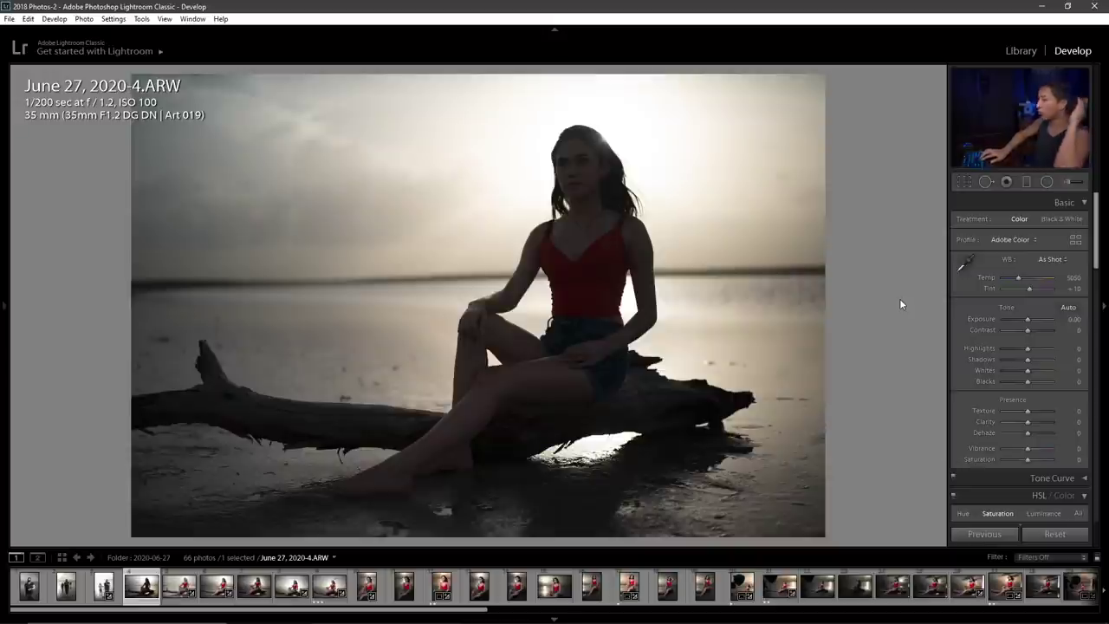
{"action": "key", "text": "Right"}
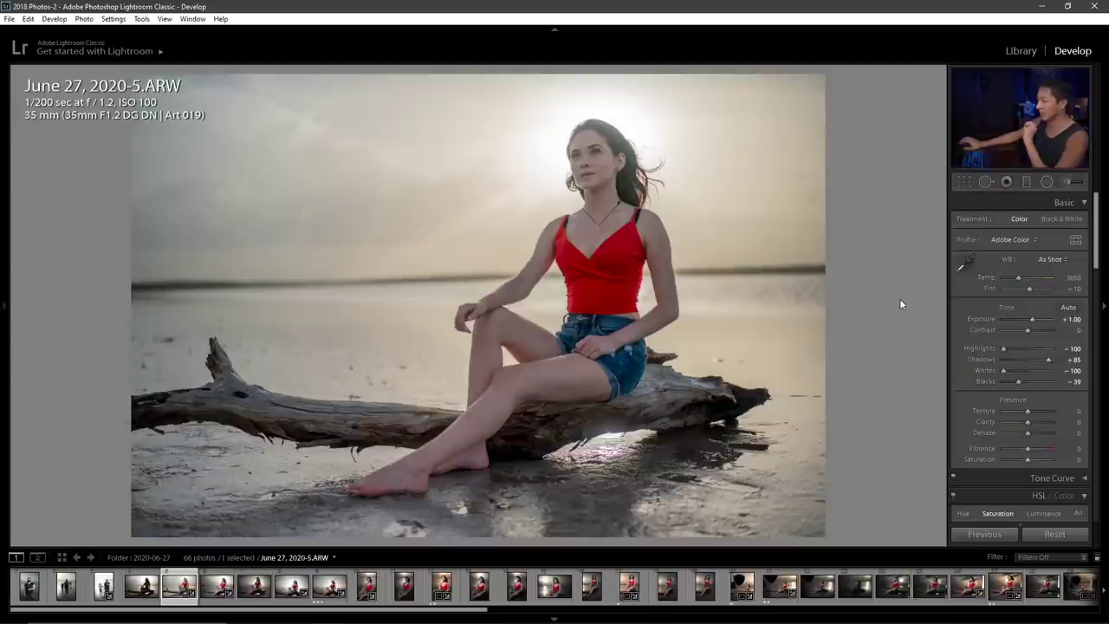
Compare the before and after versions of June 27, 2020-5.ARW
{"action": "key", "text": "backslash"}
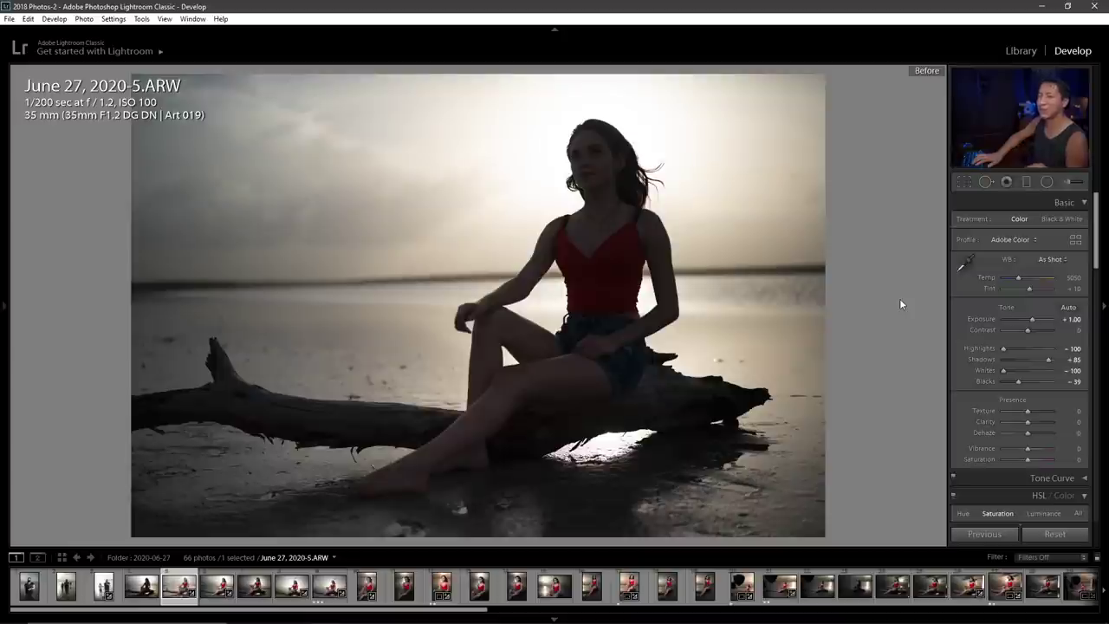
{"action": "key", "text": "backslash"}
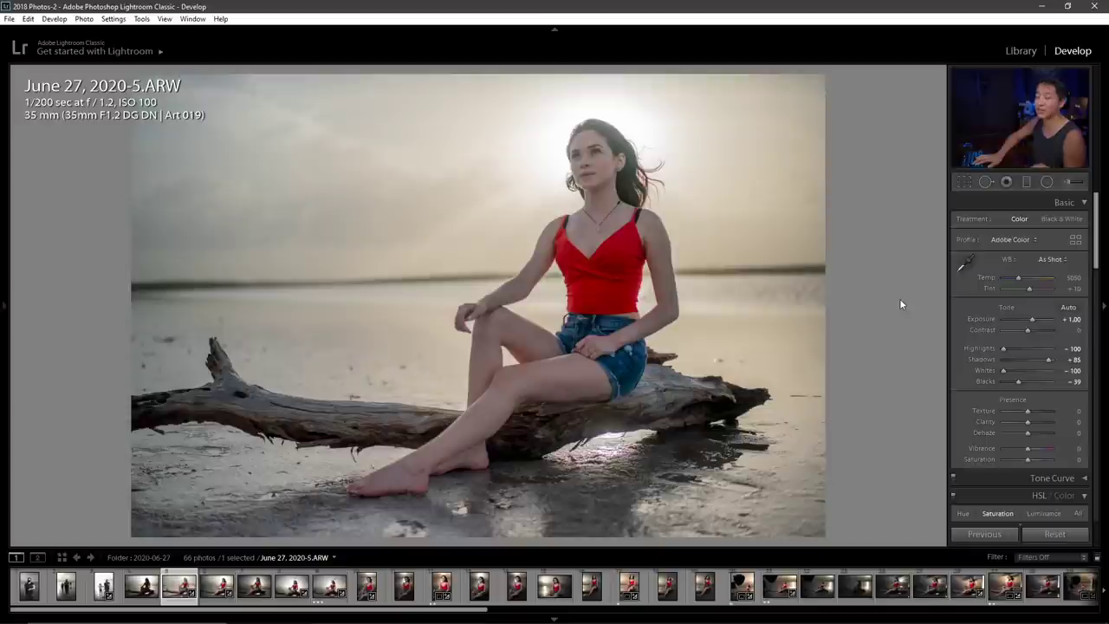
{"action": "key", "text": "backslash"}
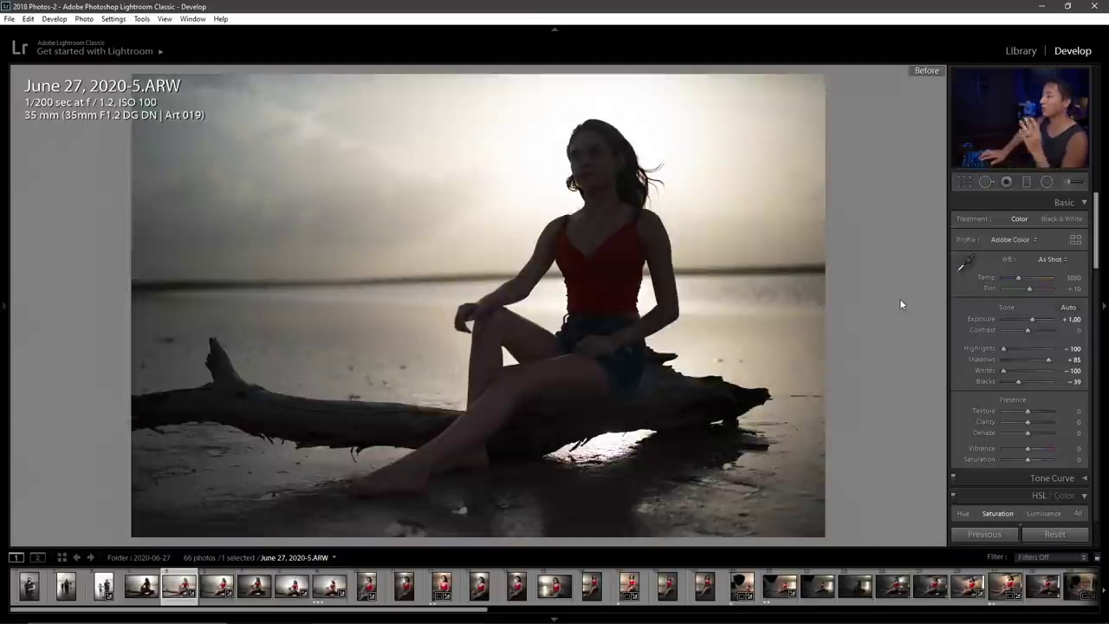
View June 27, 2020-6.ARW and its metadata in the Library module, and compare it with June 27, 2020-7.ARW in Develop
{"action": "key", "text": "Right"}
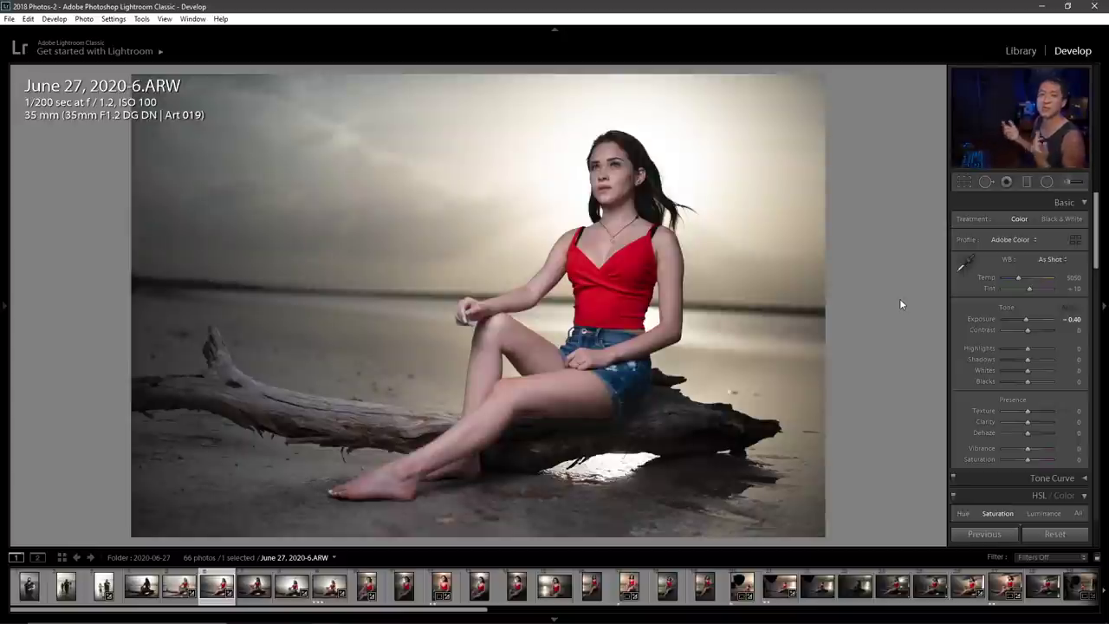
{"action": "key", "text": "e"}
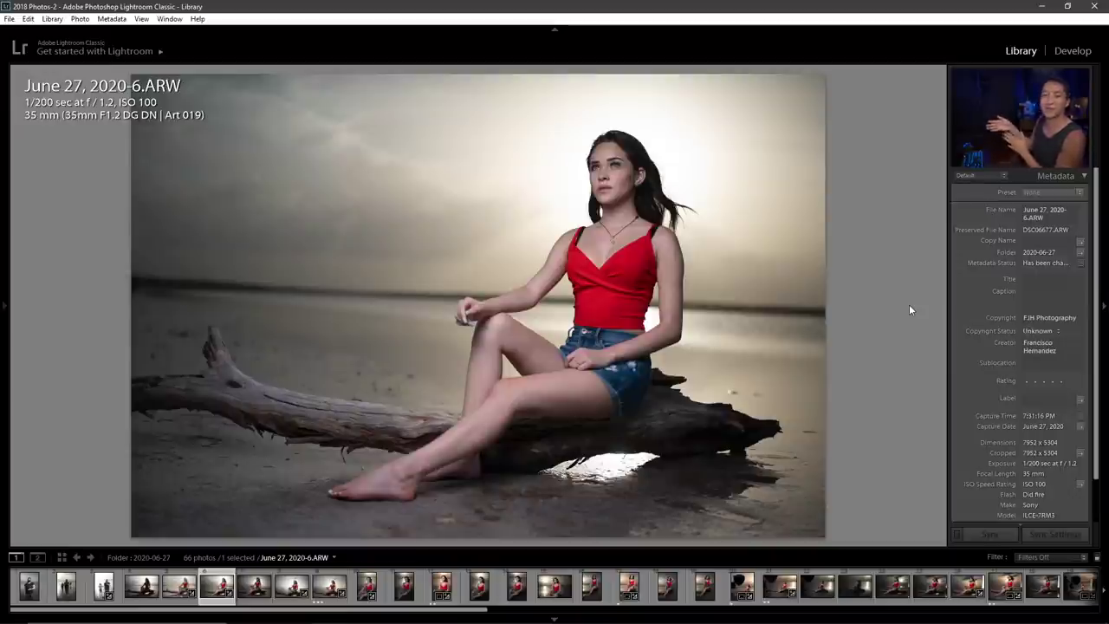
{"action": "key", "text": "Right"}
{"action": "key", "text": "d"}
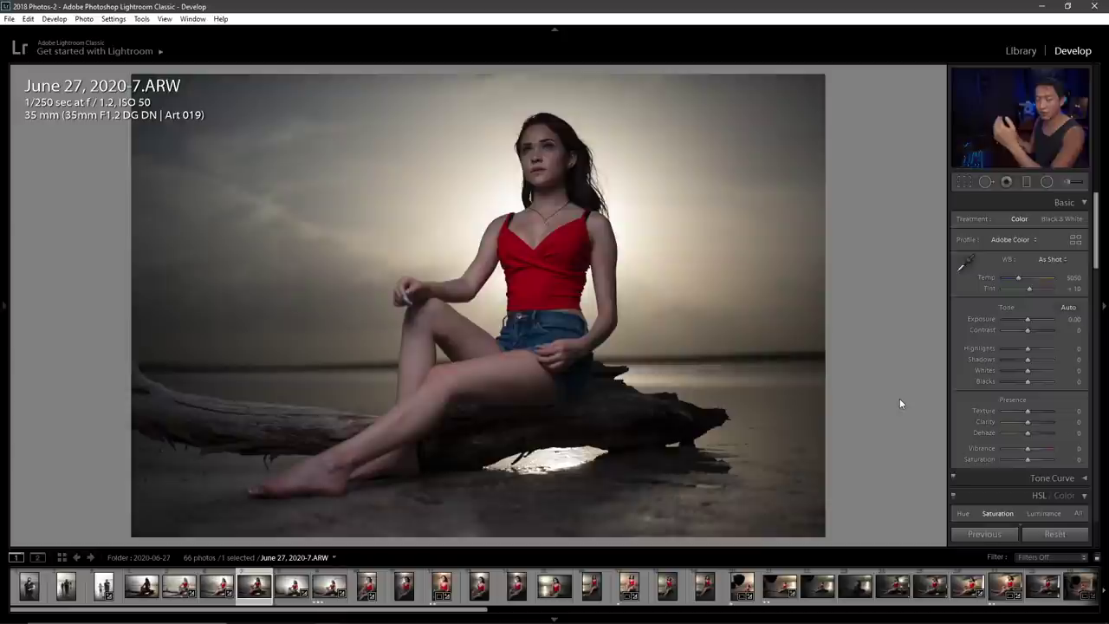
{"action": "key", "text": "Left"}
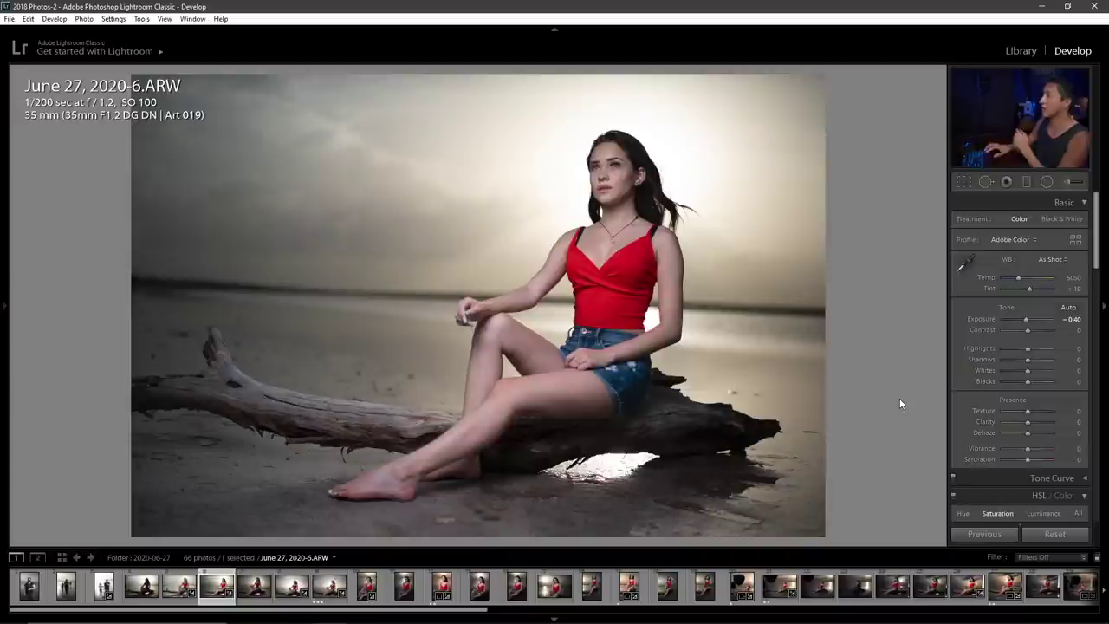
{"action": "key", "text": "Right"}
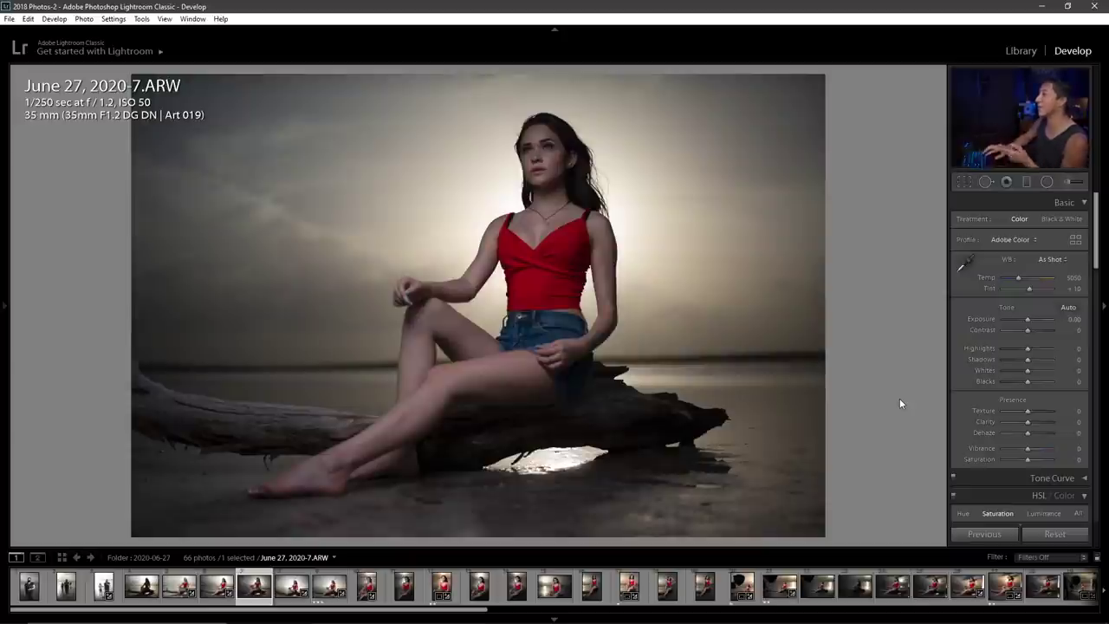
Switch repeatedly between June 27, 2020-7.ARW and June 27, 2020-8.ARW to compare their exposures, ending on the 1/100 sec shot
{"action": "key", "text": "Right"}
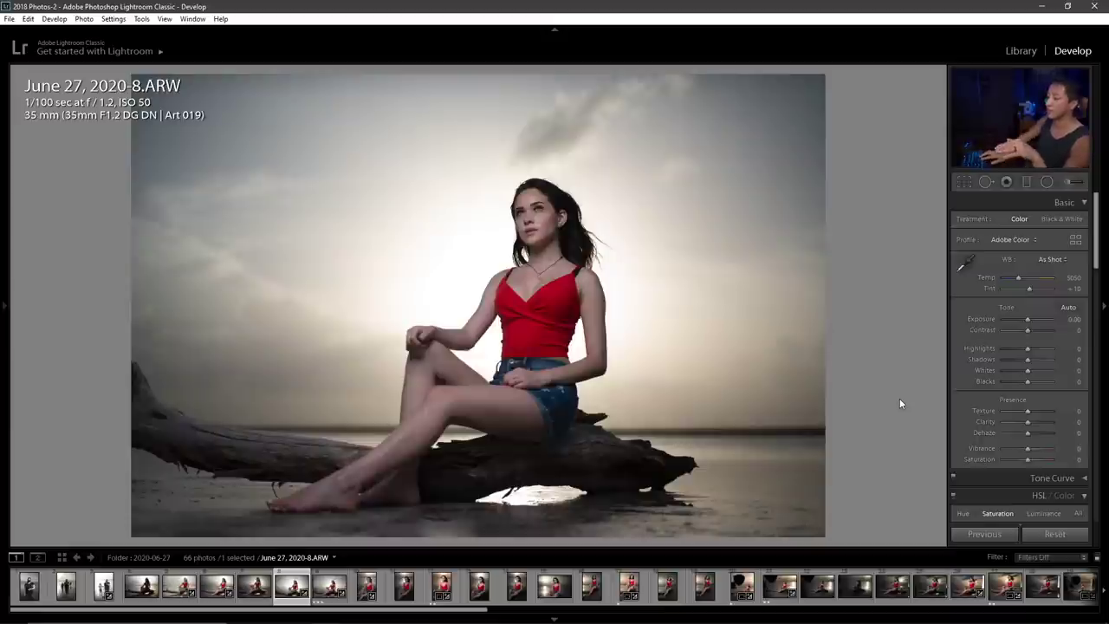
{"action": "key", "text": "Left"}
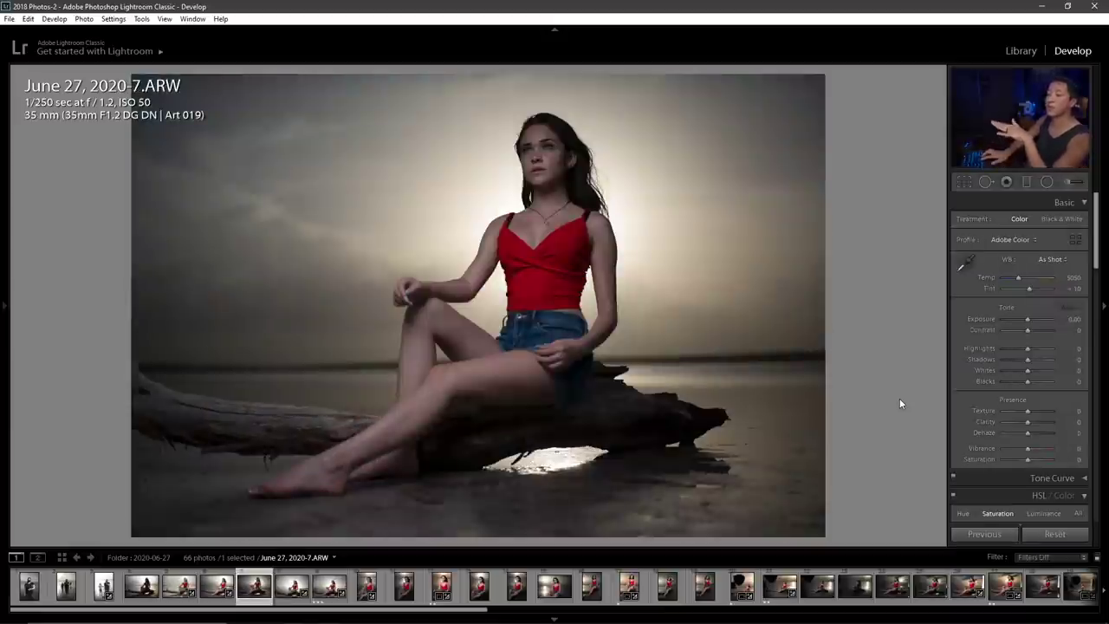
{"action": "key", "text": "Right"}
{"action": "key", "text": "Left"}
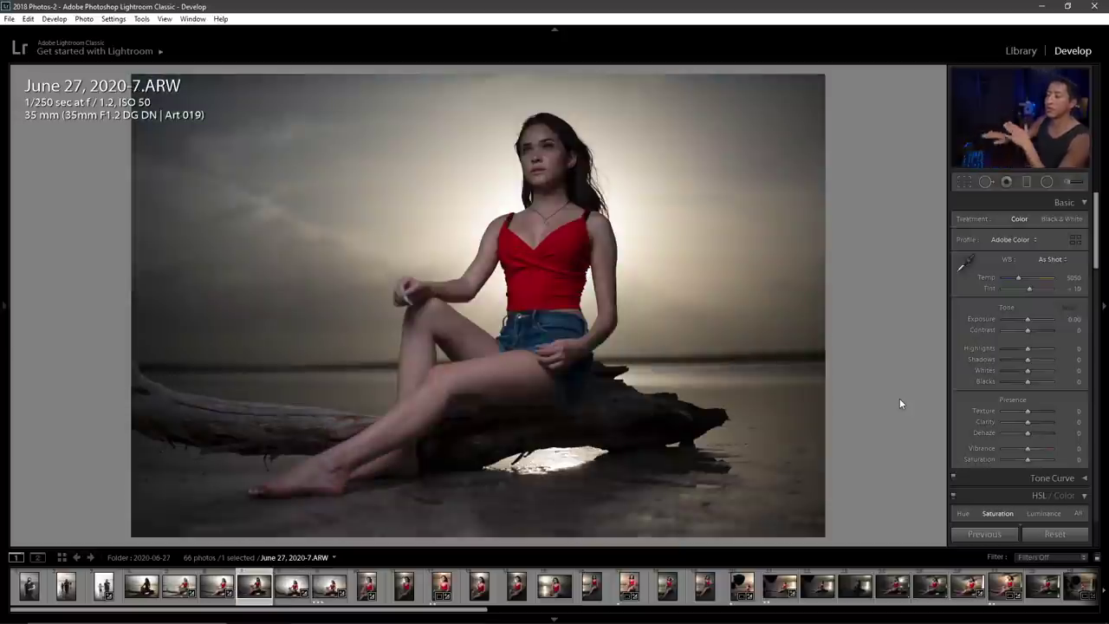
{"action": "key", "text": "Right"}
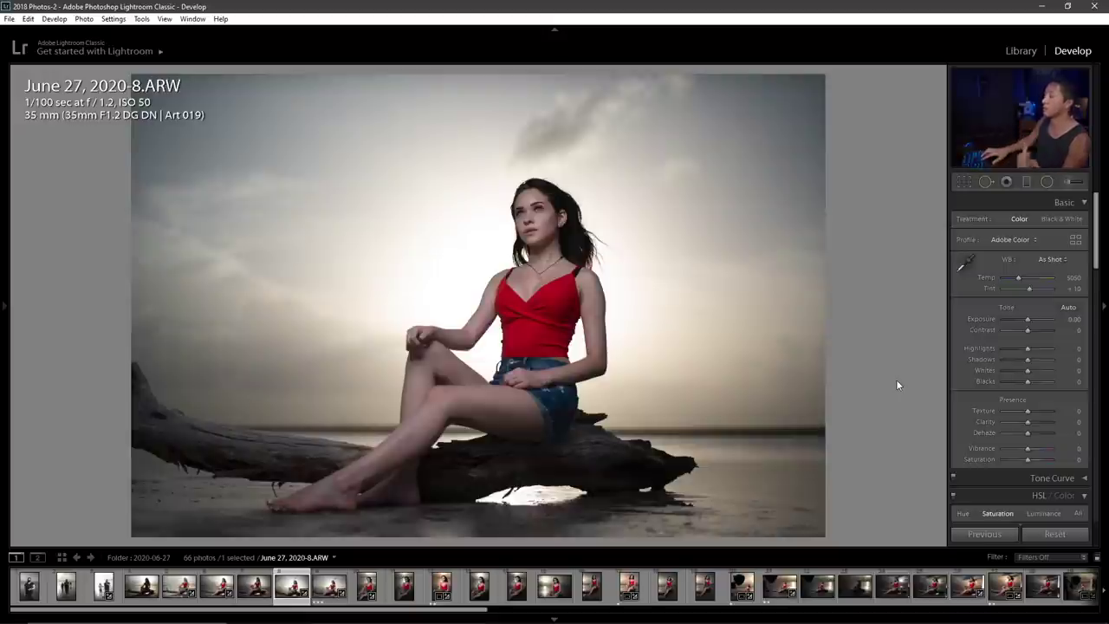
Show June 27, 2020-9.ARW and compare its before and after versions twice
{"action": "key", "text": "Right"}
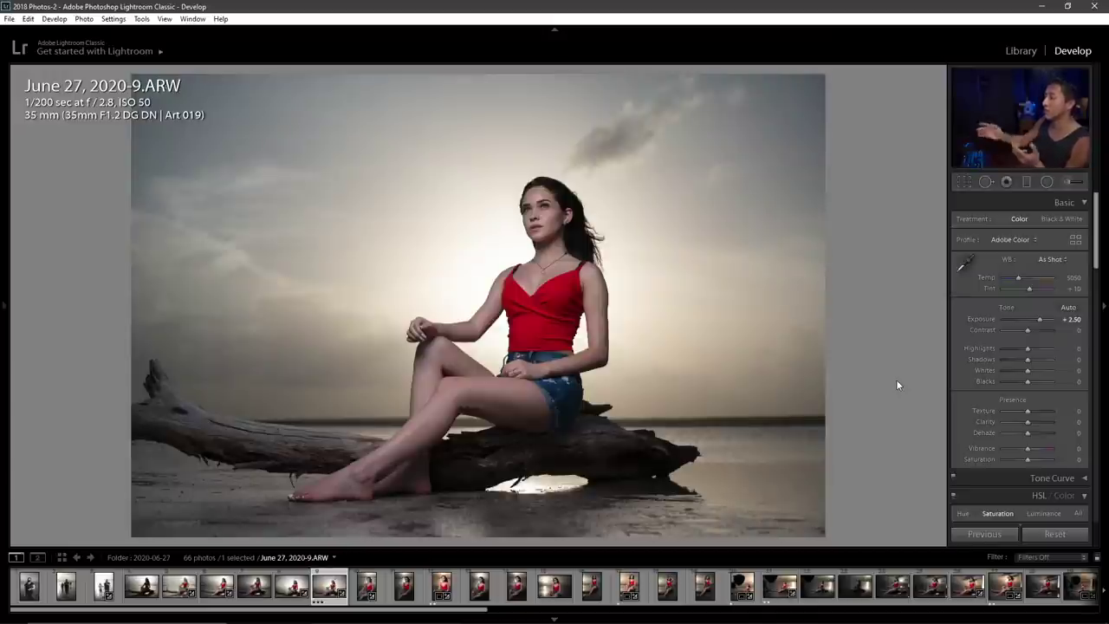
{"action": "key", "text": "backslash"}
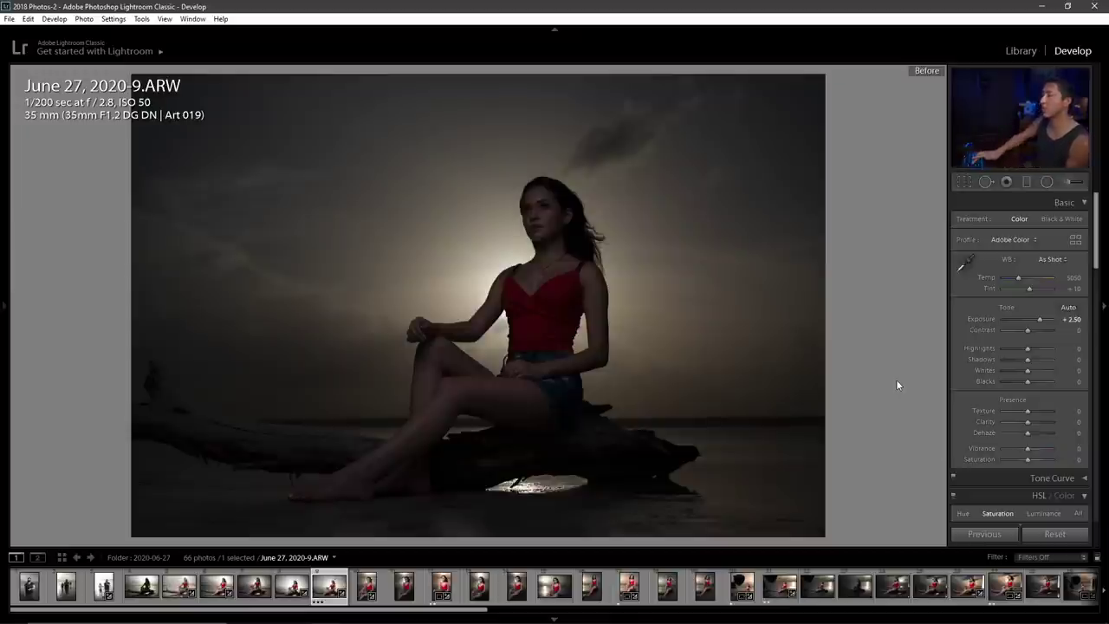
{"action": "key", "text": "backslash"}
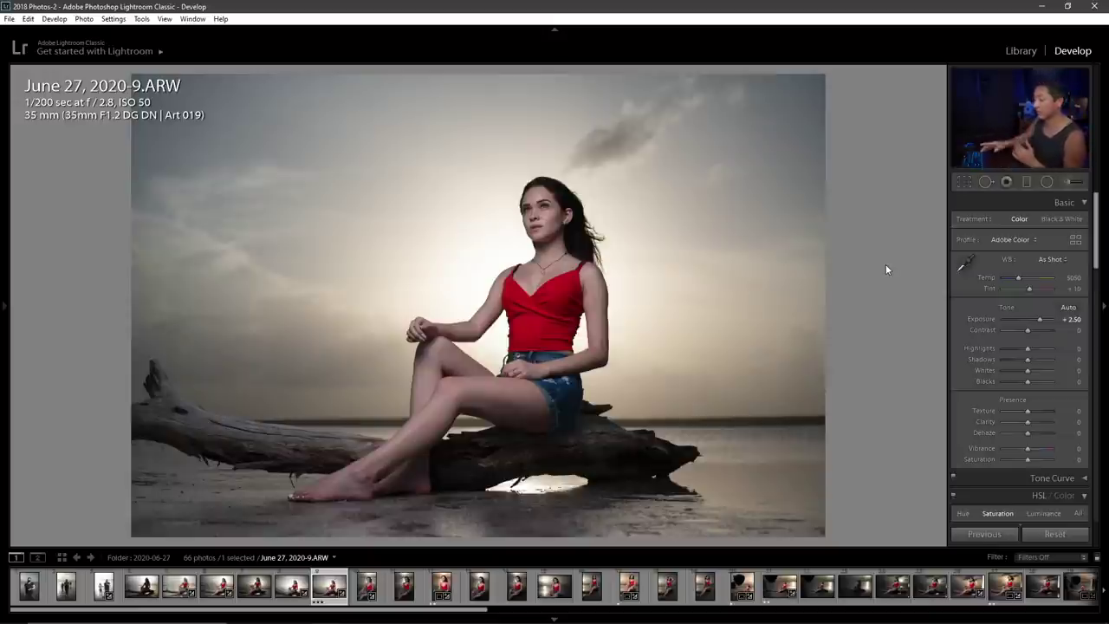
{"action": "key", "text": "backslash"}
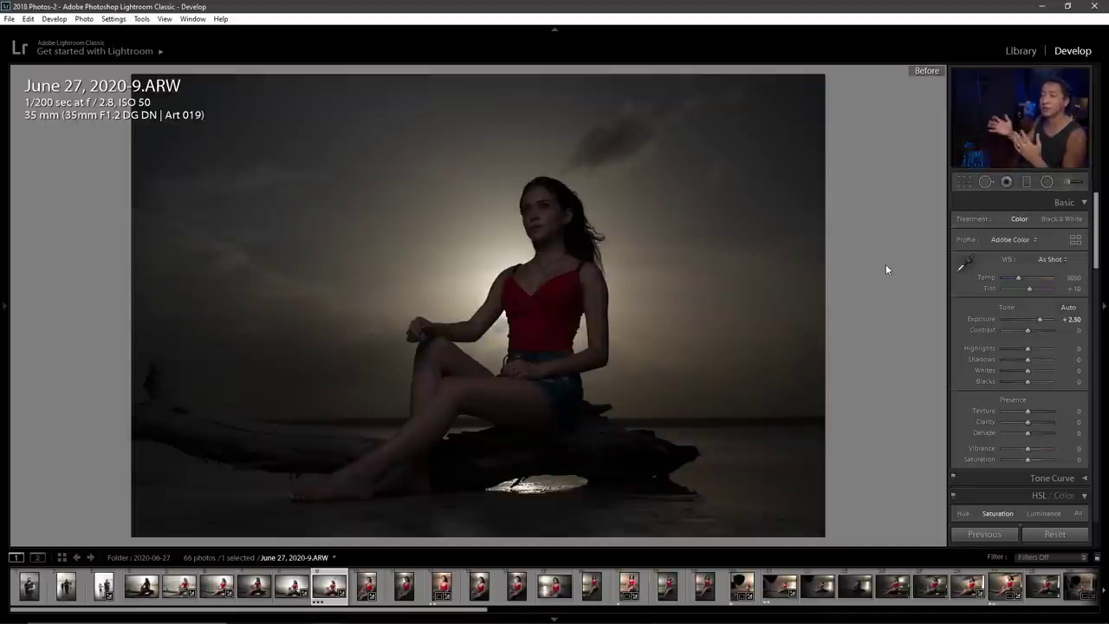
{"action": "key", "text": "backslash"}
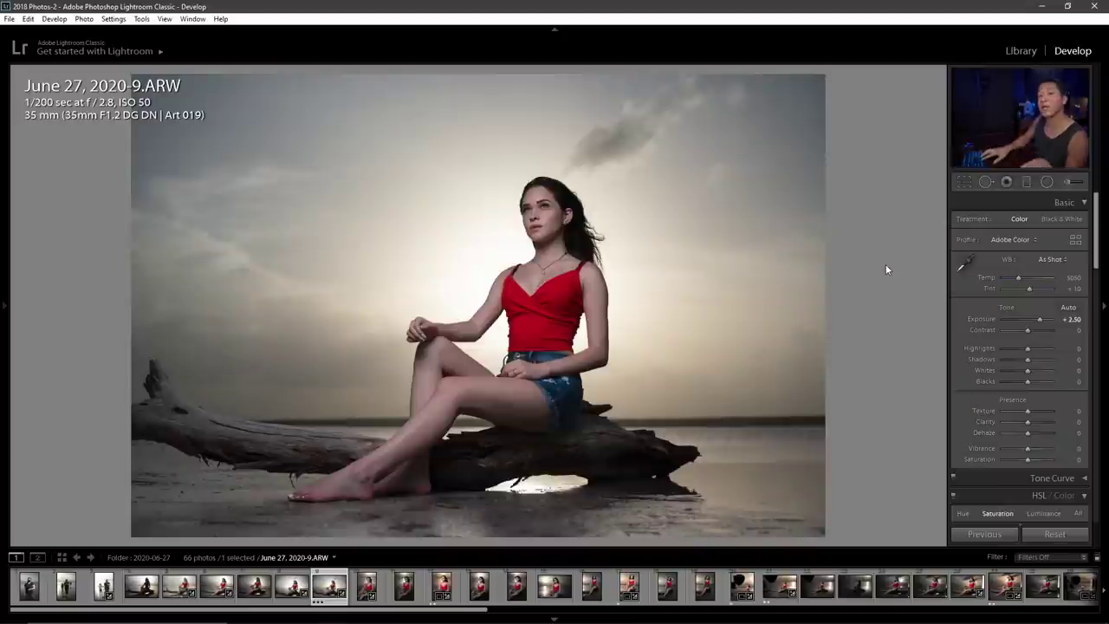
Show the portrait June 27, 2020-10.ARW and compare its unedited version with the exposure-adjusted one
{"action": "key", "text": "Right"}
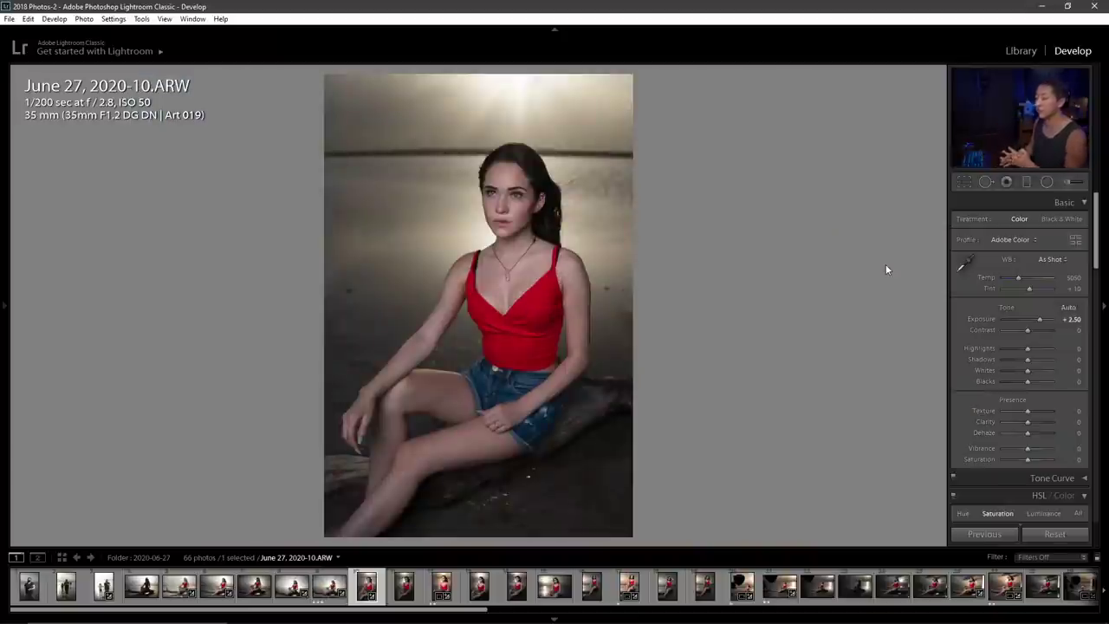
{"action": "key", "text": "backslash"}
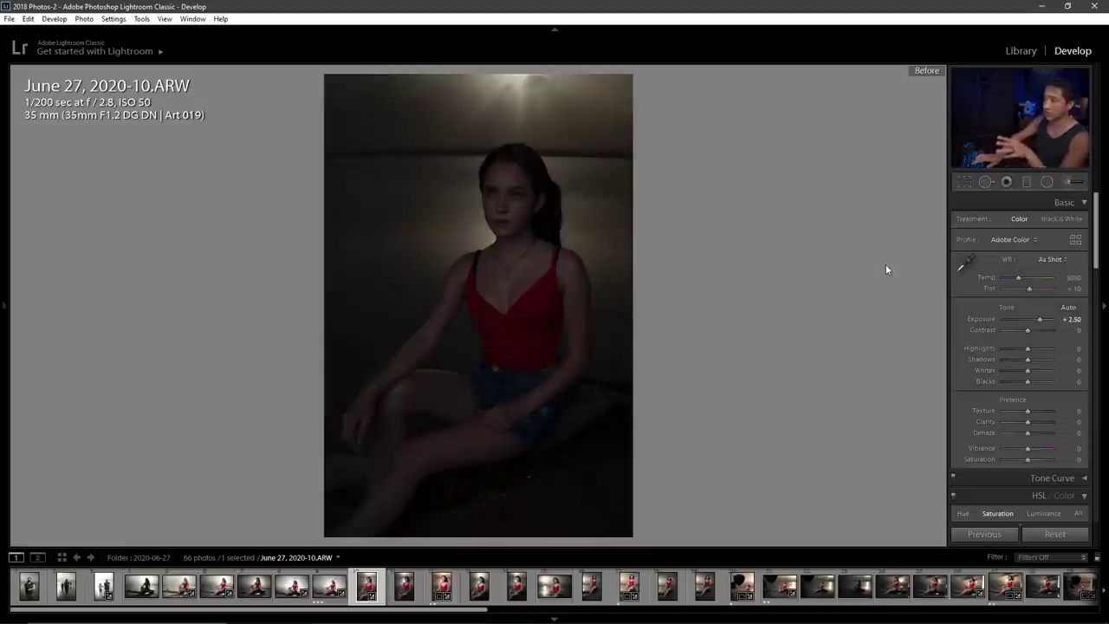
{"action": "key", "text": "backslash"}
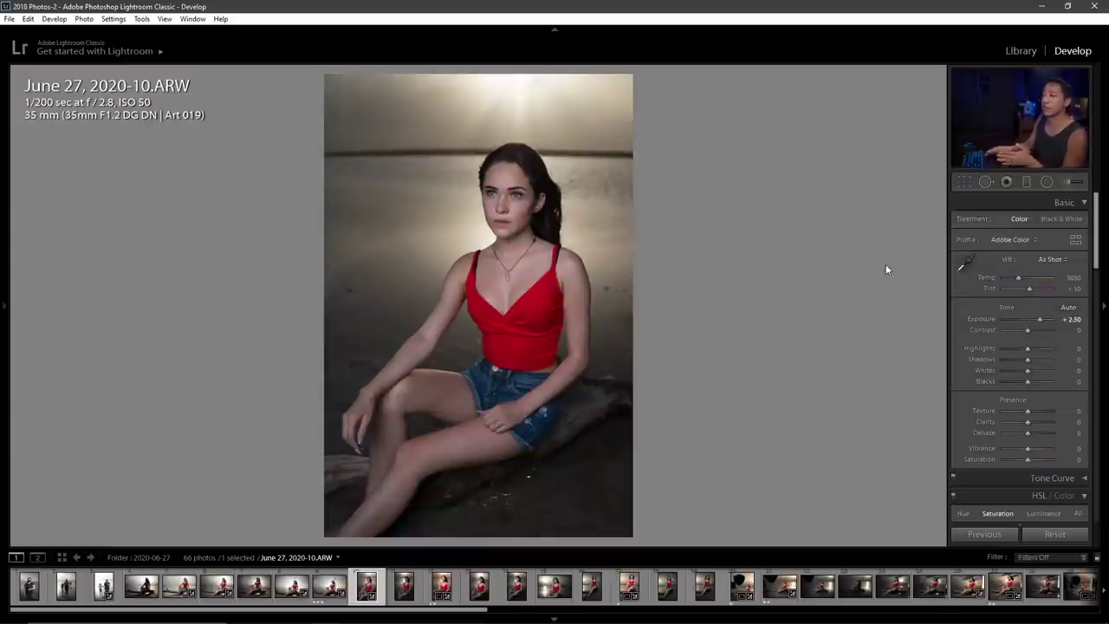
Advance past June 27, 2020-11.ARW to June 27, 2020-12.ARW and repeatedly compare its before and after versions
{"action": "key", "text": "Right"}
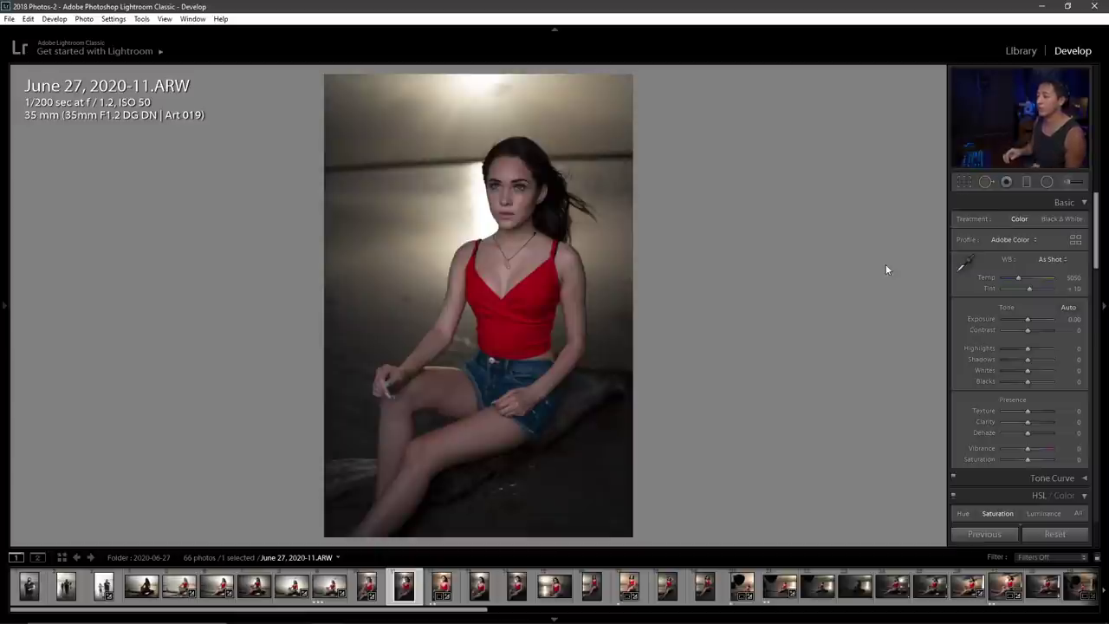
{"action": "key", "text": "Right"}
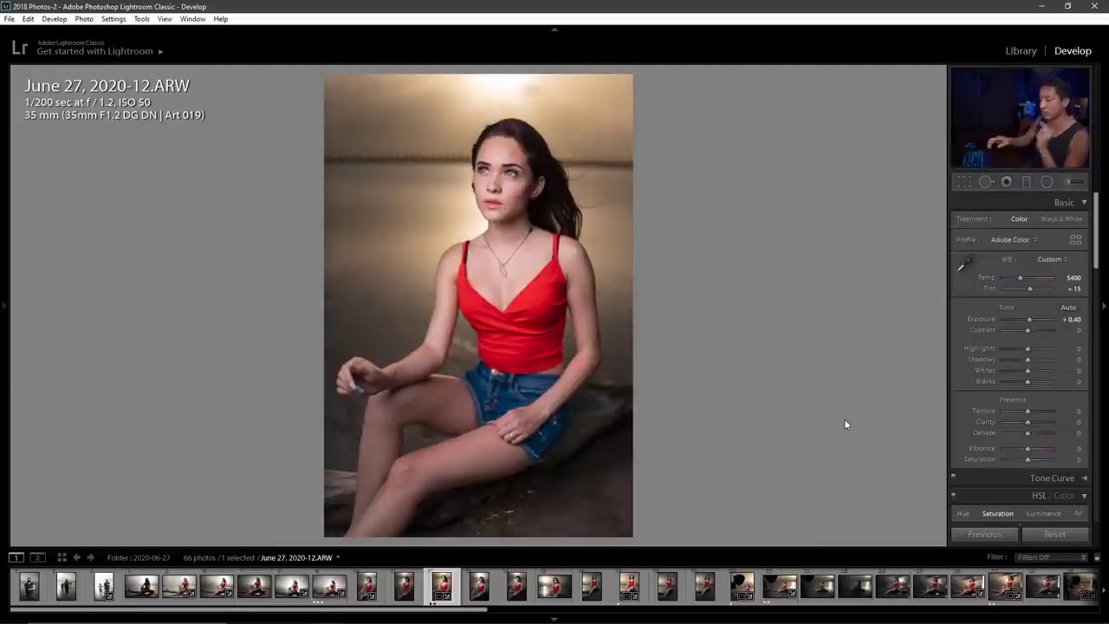
{"action": "key", "text": "backslash"}
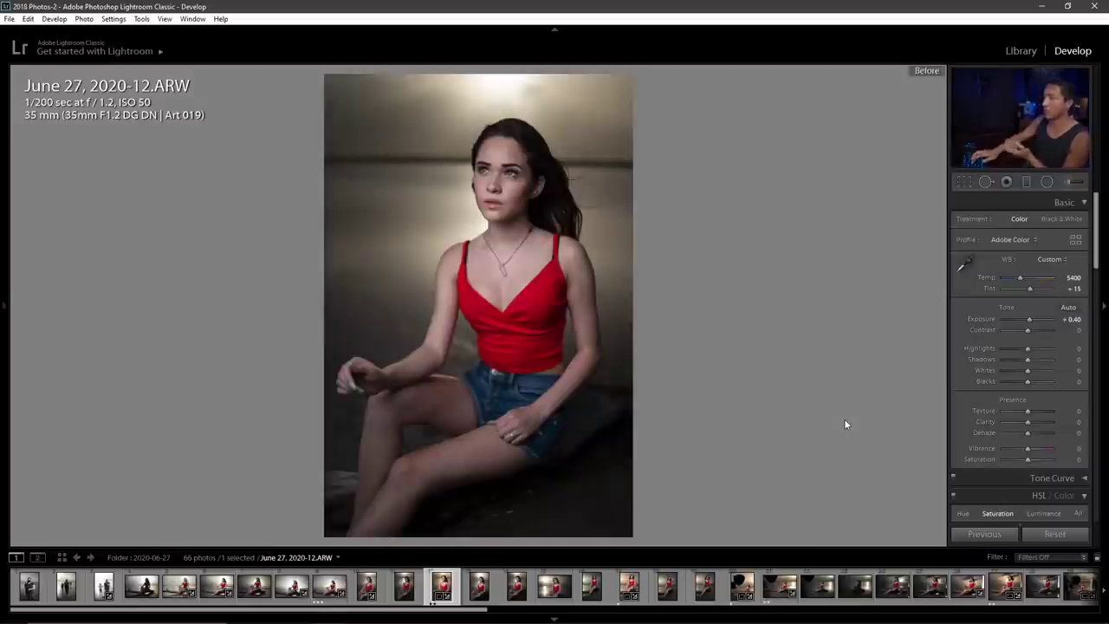
{"action": "key", "text": "backslash"}
{"action": "key", "text": "backslash"}
{"action": "key", "text": "backslash"}
{"action": "key", "text": "backslash"}
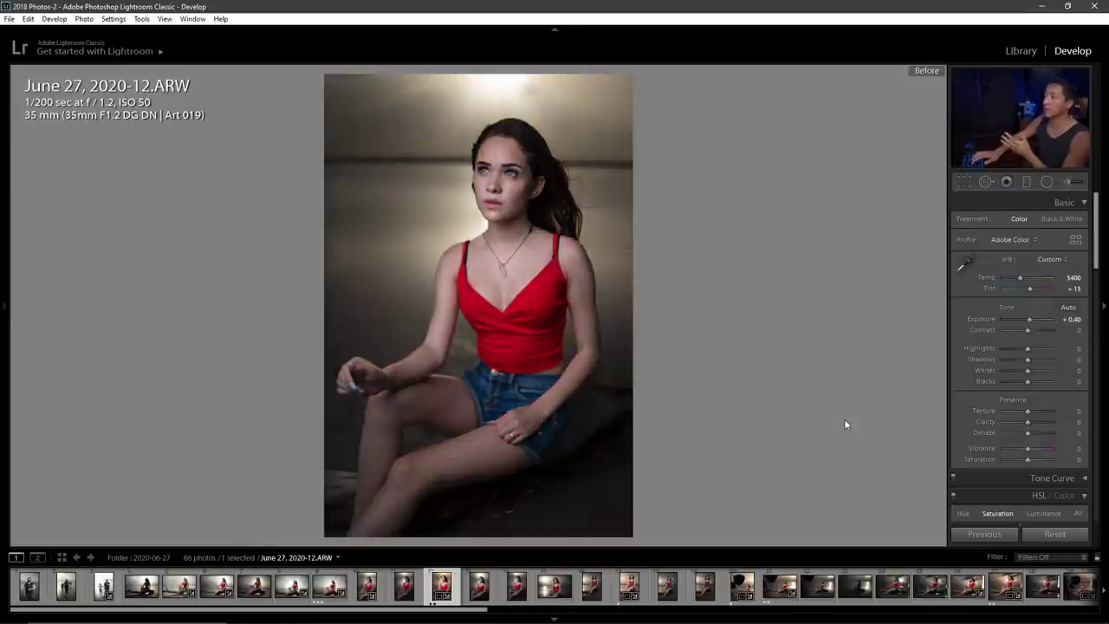
{"action": "key", "text": "backslash"}
Advance to June 27, 2020-15.ARW, inspect the model's face up close, and return to the full-photo view
{"action": "key", "text": "Right"}
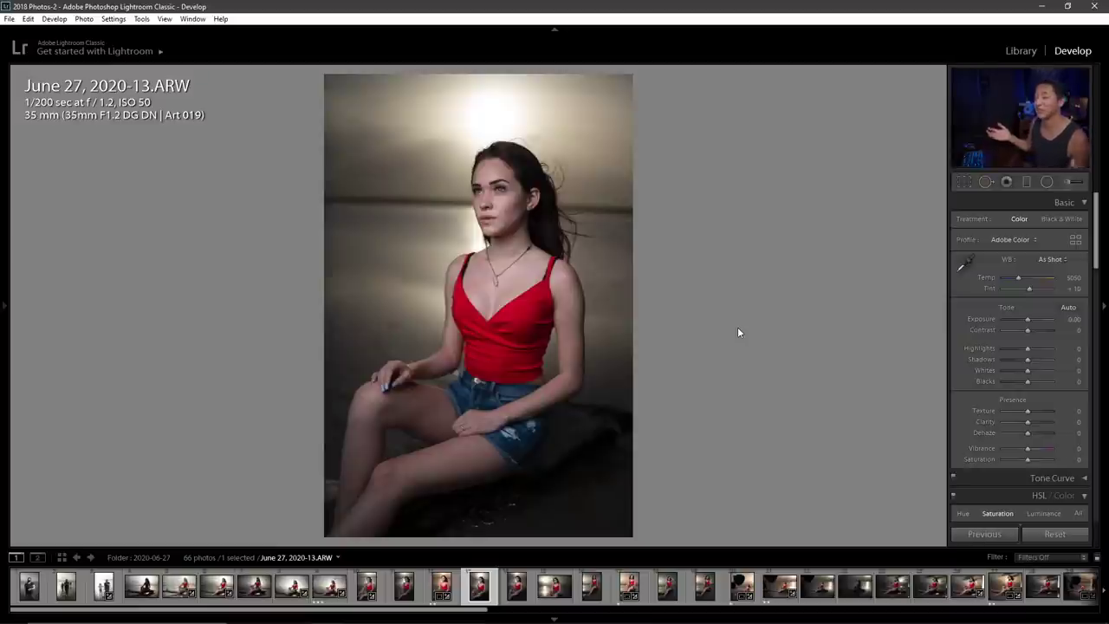
{"action": "key", "text": "Right"}
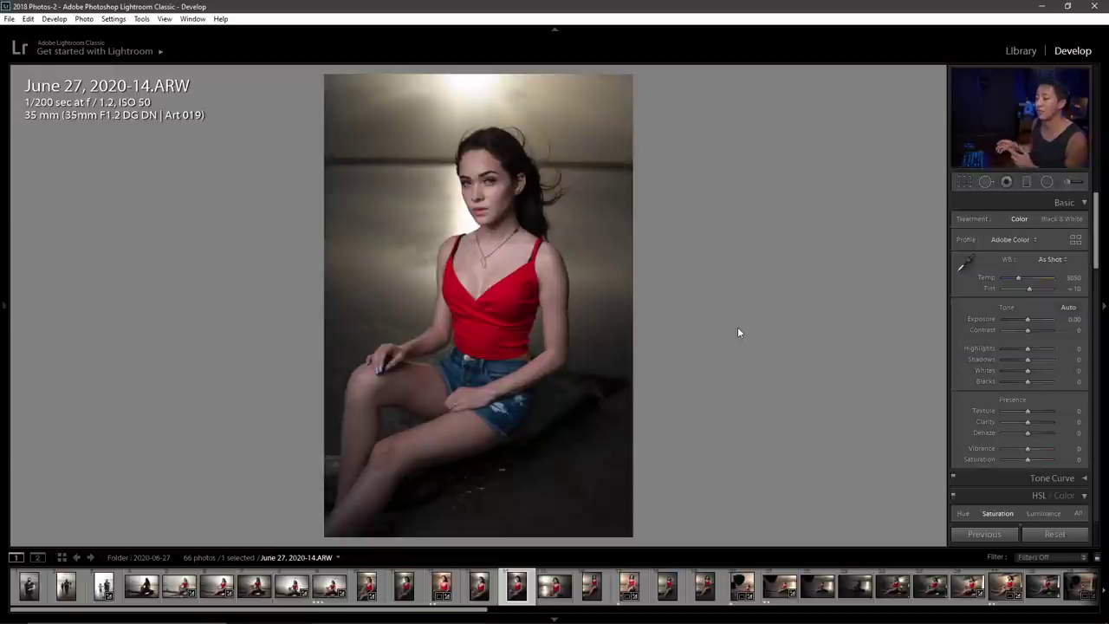
{"action": "key", "text": "Right"}
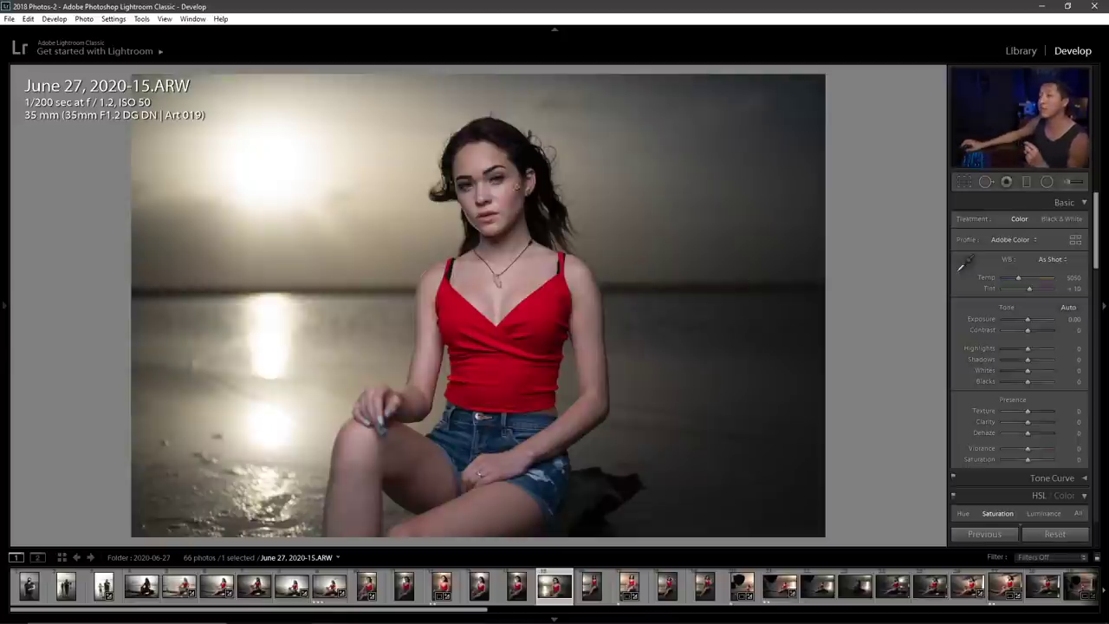
{"action": "left_click", "coordinate": [486, 183]}
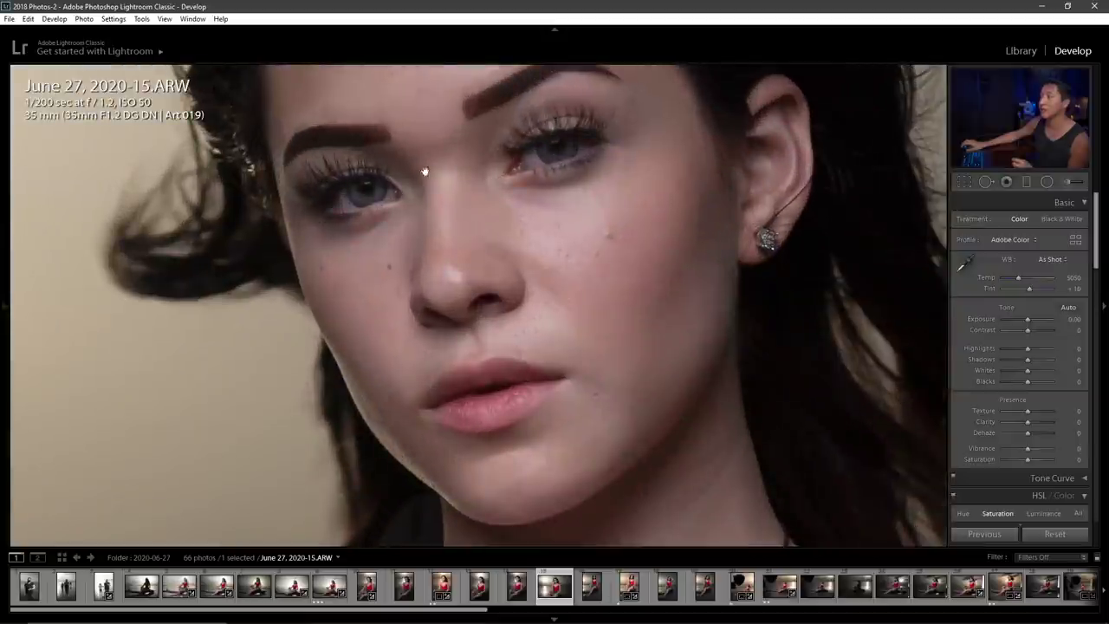
{"action": "left_click", "coordinate": [544, 145]}
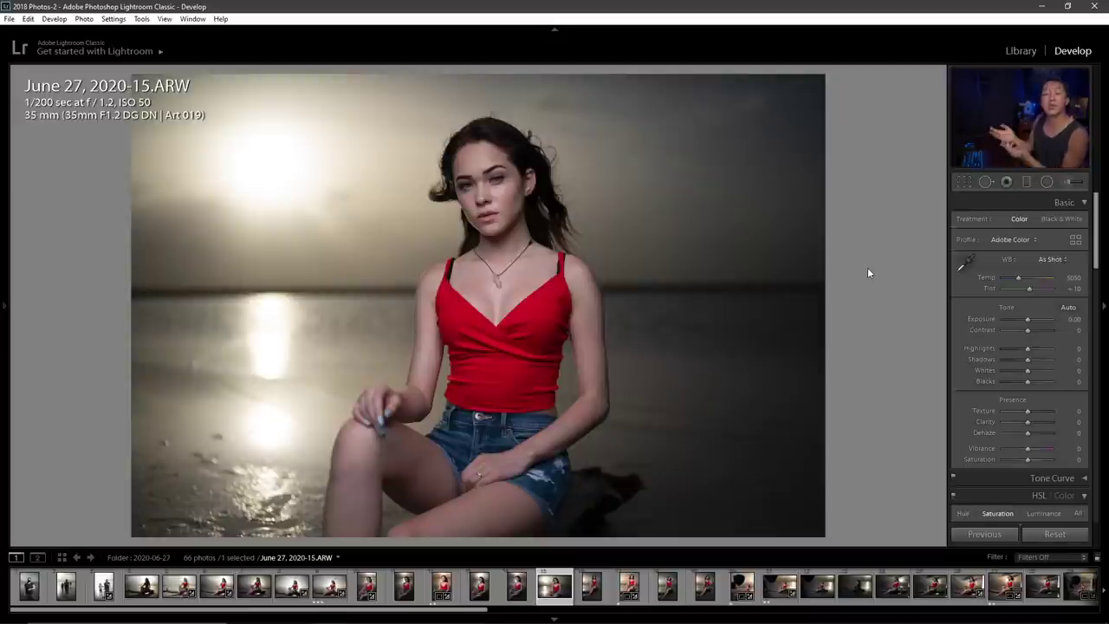
Advance past June 27, 2020-16.ARW to show the edited portrait June 27, 2020-17.ARW
{"action": "key", "text": "Right"}
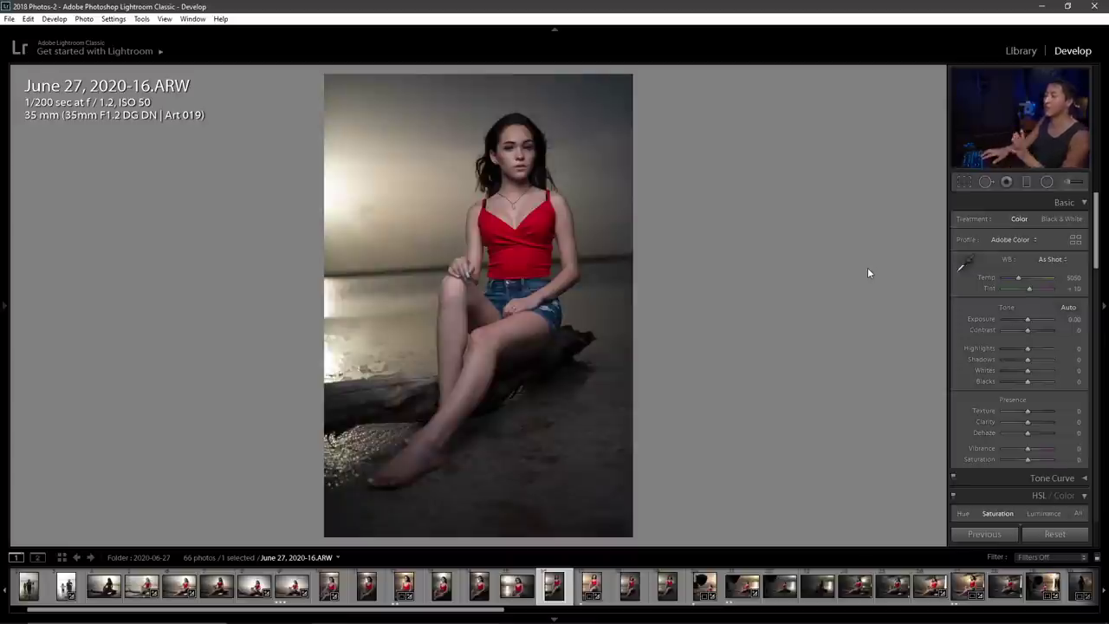
{"action": "key", "text": "Right"}
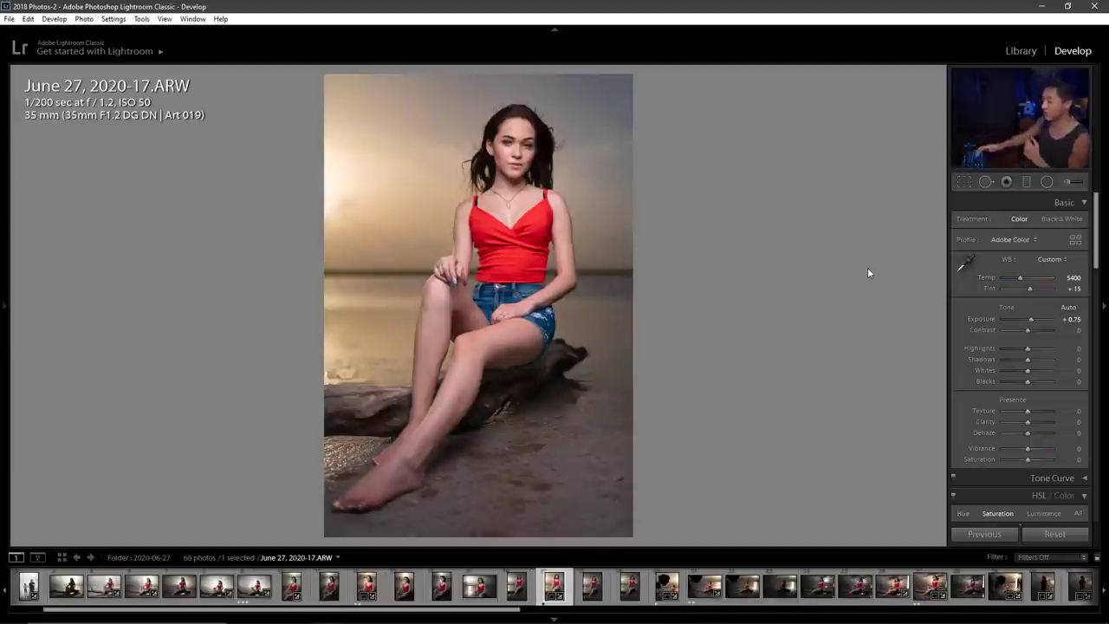
Compare June 27, 2020-17.ARW with its unedited version and with the neighbouring photo June 27, 2020-18.ARW
{"action": "key", "text": "backslash"}
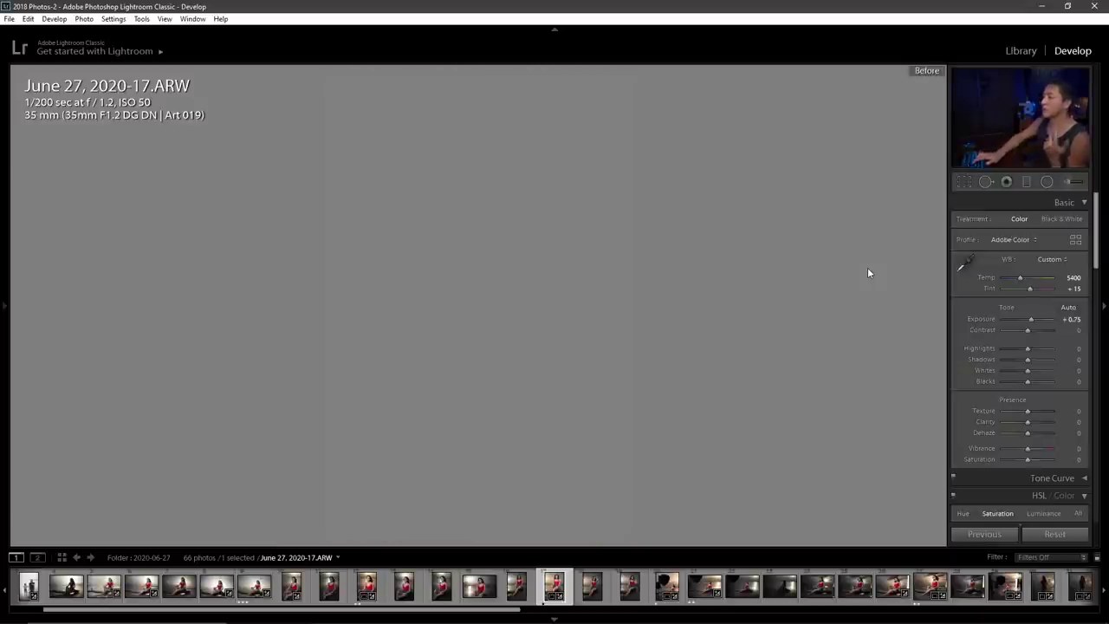
{"action": "key", "text": "backslash"}
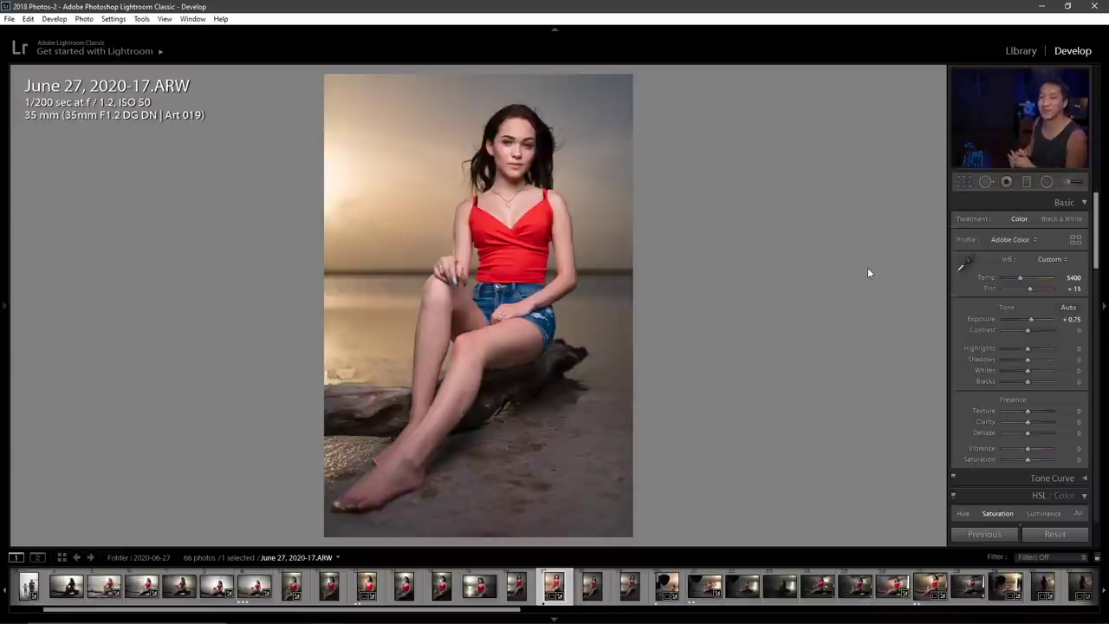
{"action": "key", "text": "Right"}
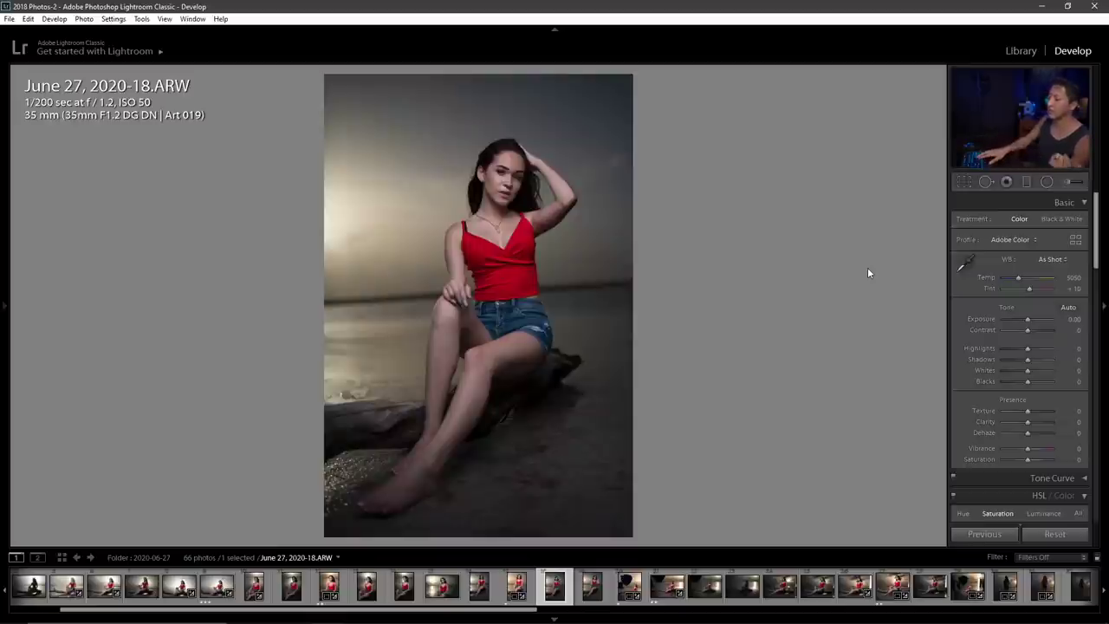
{"action": "key", "text": "Left"}
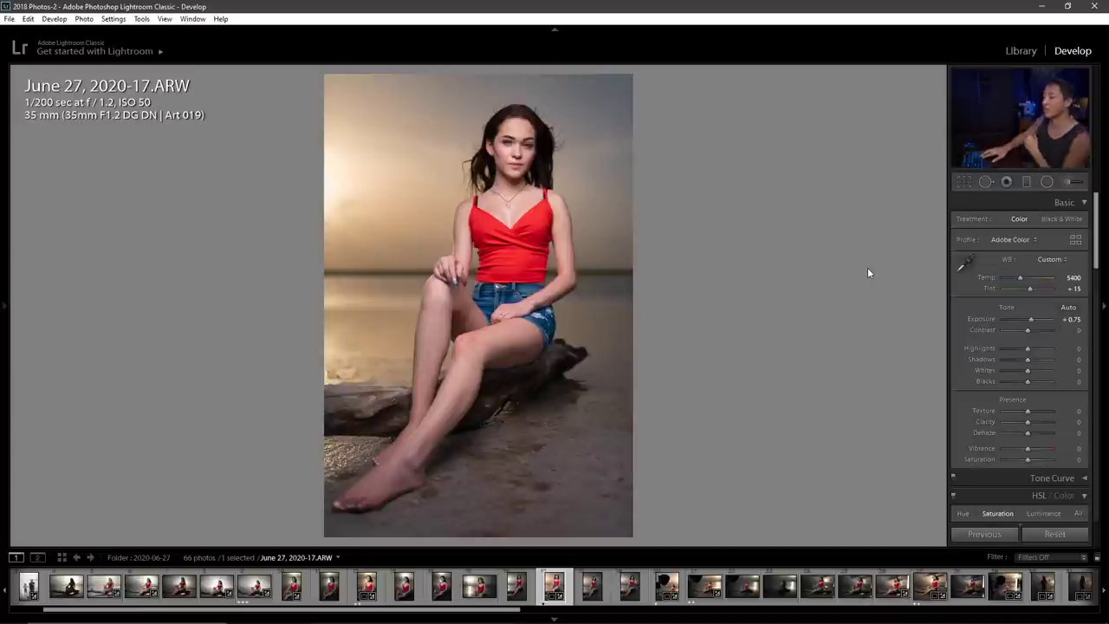
{"action": "key", "text": "Right"}
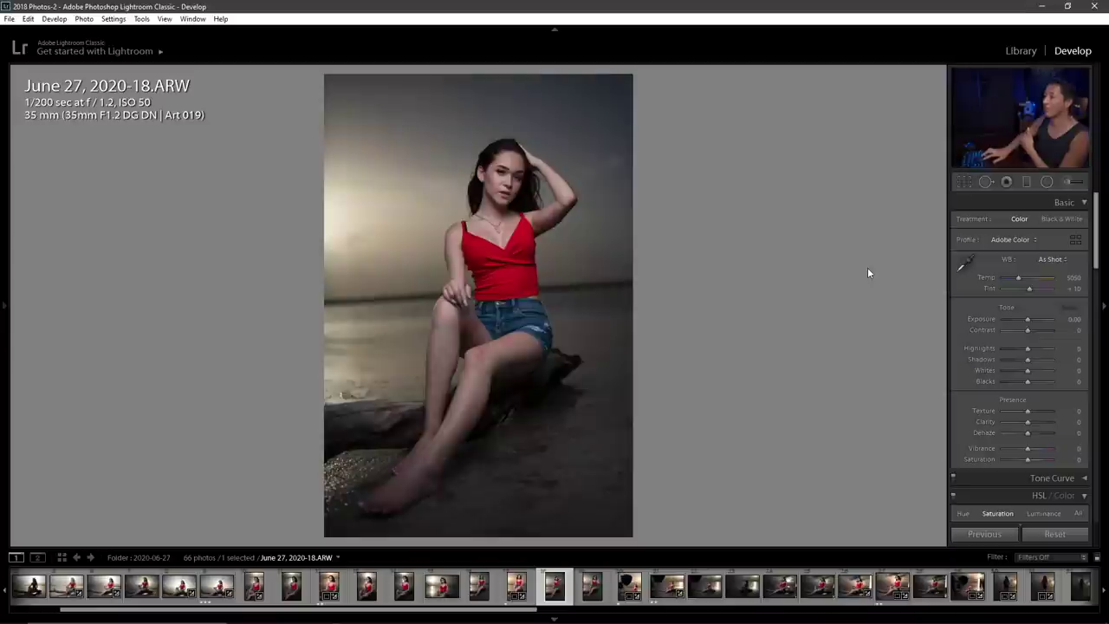
Advance past June 27, 2020-19.ARW to June 27, 2020-20.ARW and shift its crop towards the photographer's silhouette beside the softbox
{"action": "key", "text": "Right"}
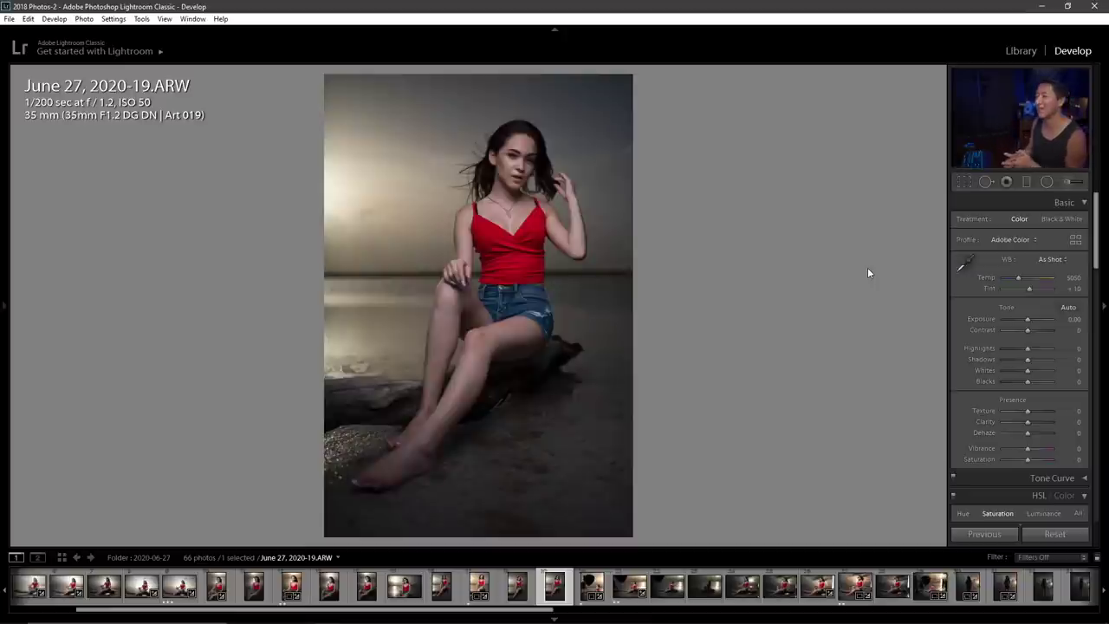
{"action": "key", "text": "Right"}
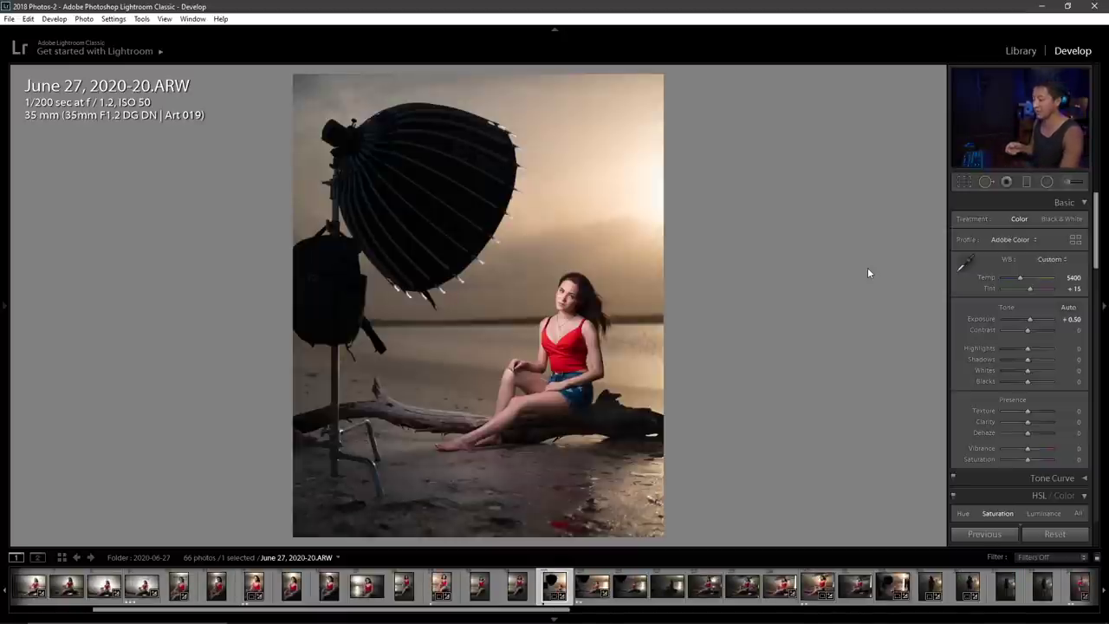
{"action": "key", "text": "r"}
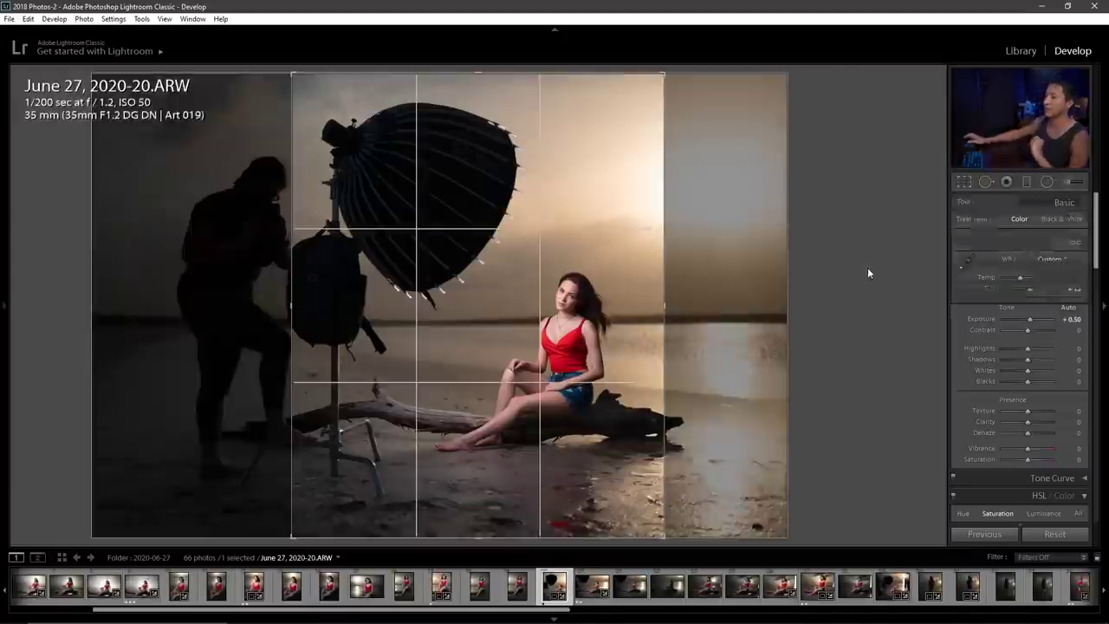
{"action": "left_click_drag", "start_coordinate": [534, 331], "coordinate": [626, 314]}
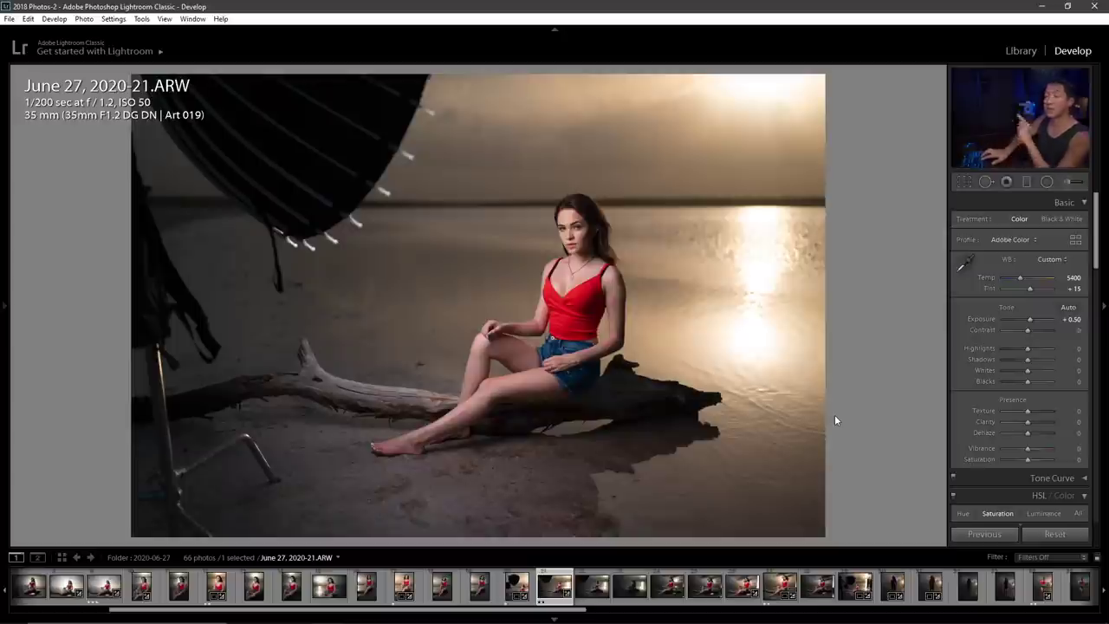
Step through the photos June 27, 2020-22.ARW to June 27, 2020-26.ARW and stop at June 27, 2020-27.ARW
{"action": "key", "text": "Right"}
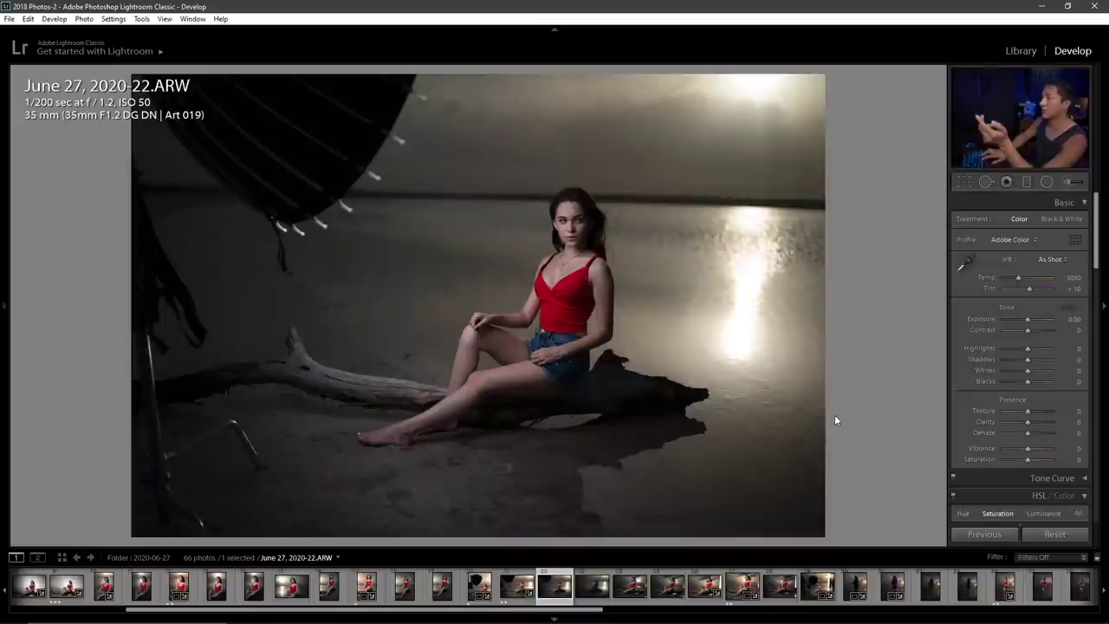
{"action": "key", "text": "Right"}
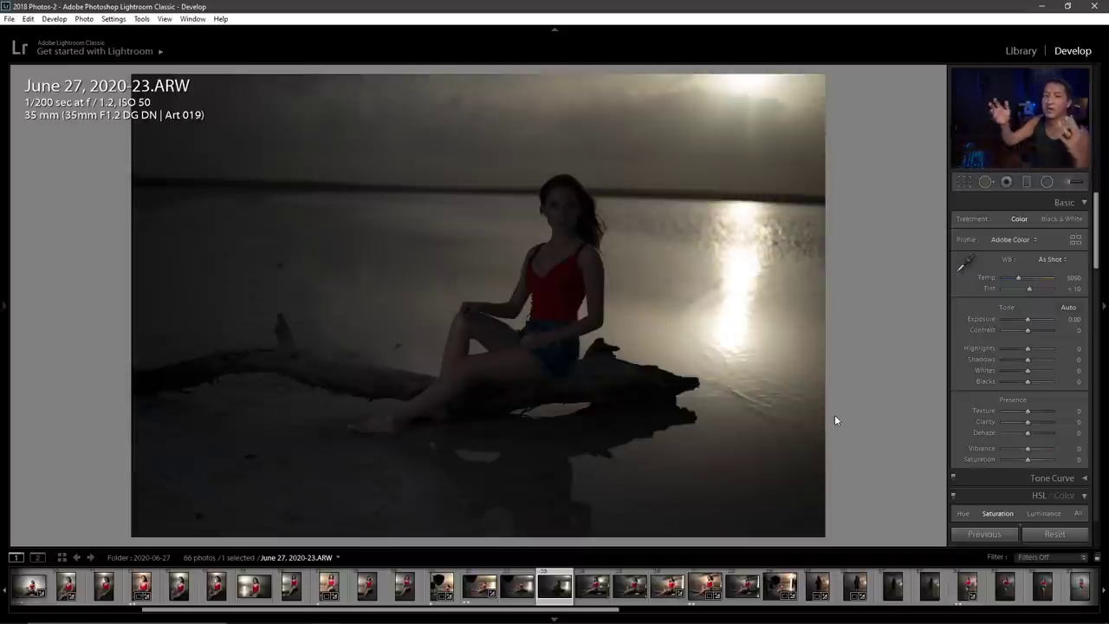
{"action": "key", "text": "Right"}
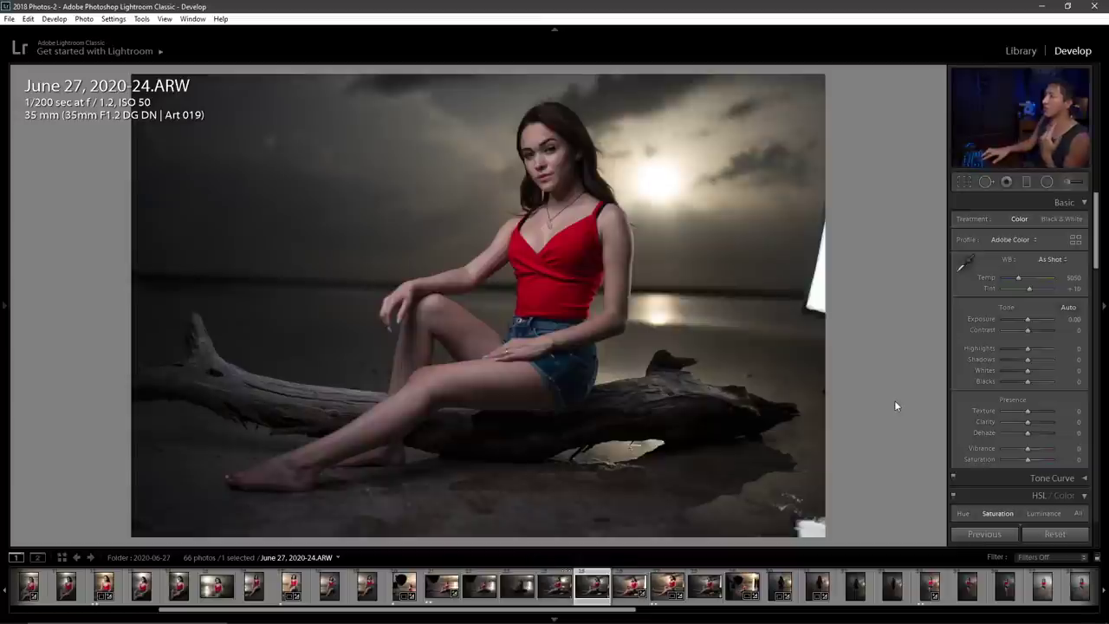
{"action": "key", "text": "Right"}
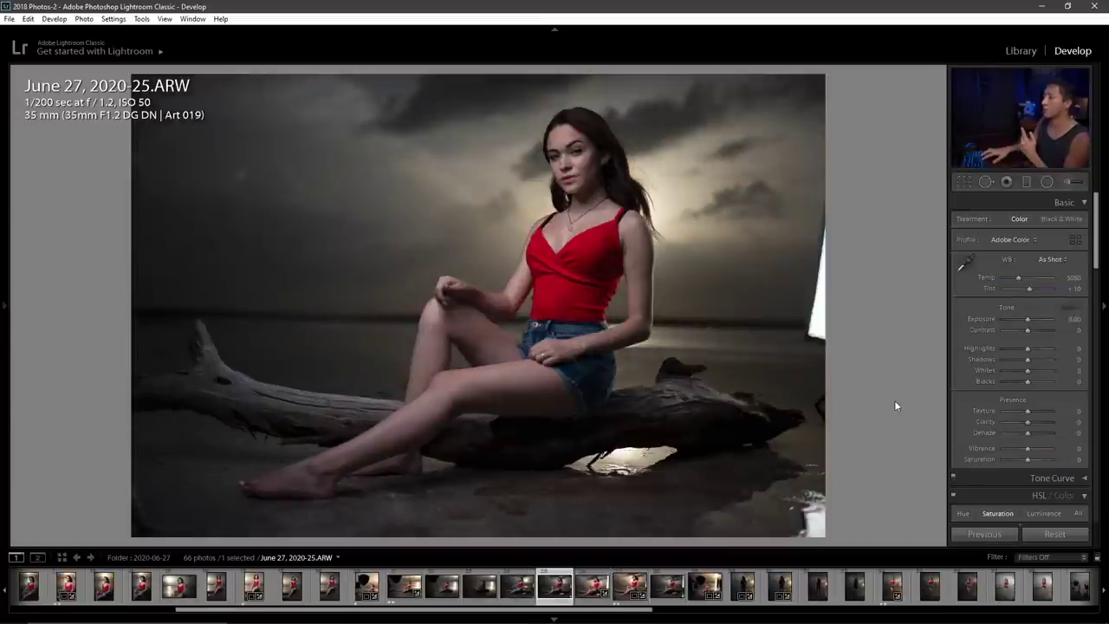
{"action": "key", "text": "Right"}
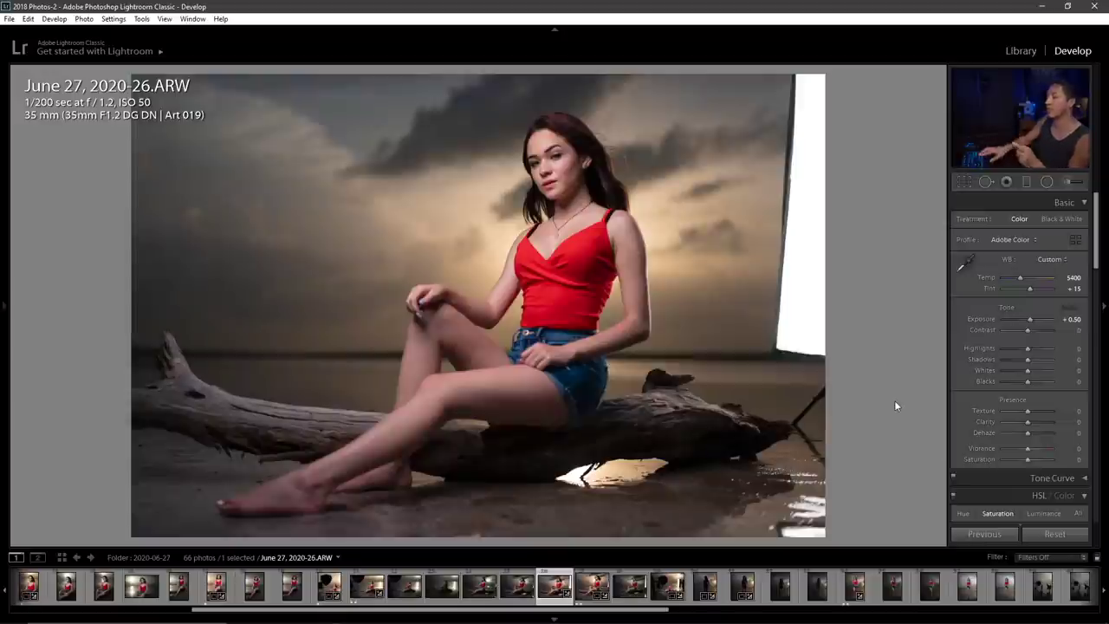
{"action": "key", "text": "Right"}
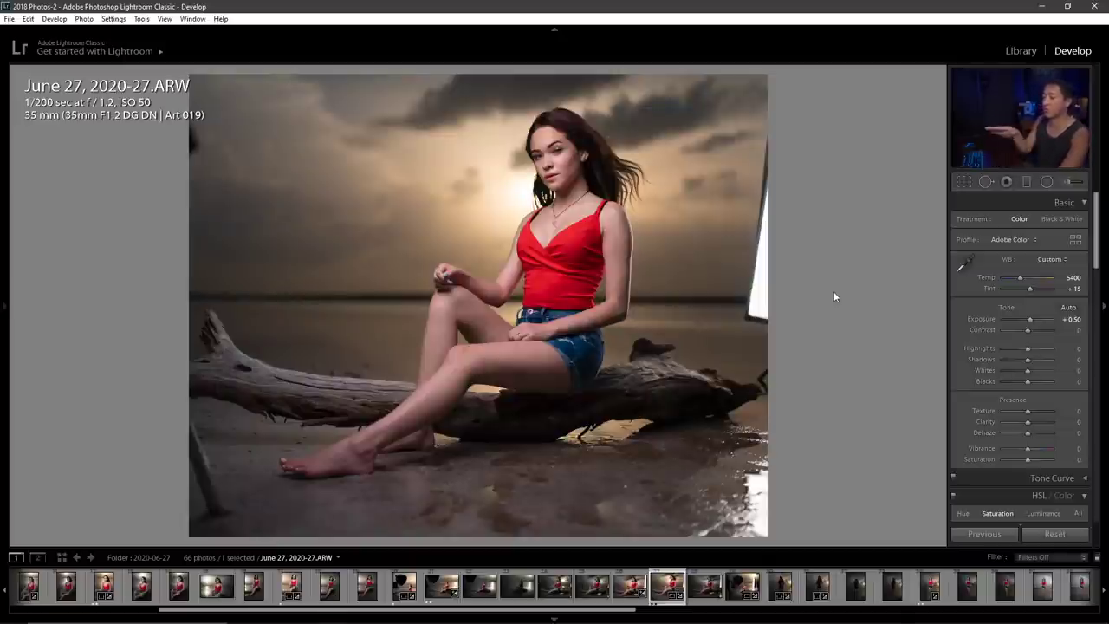
Try shifting the crop of June 27, 2020-27.ARW to include the softbox behind the model, and undo the crop change
{"action": "key", "text": "r"}
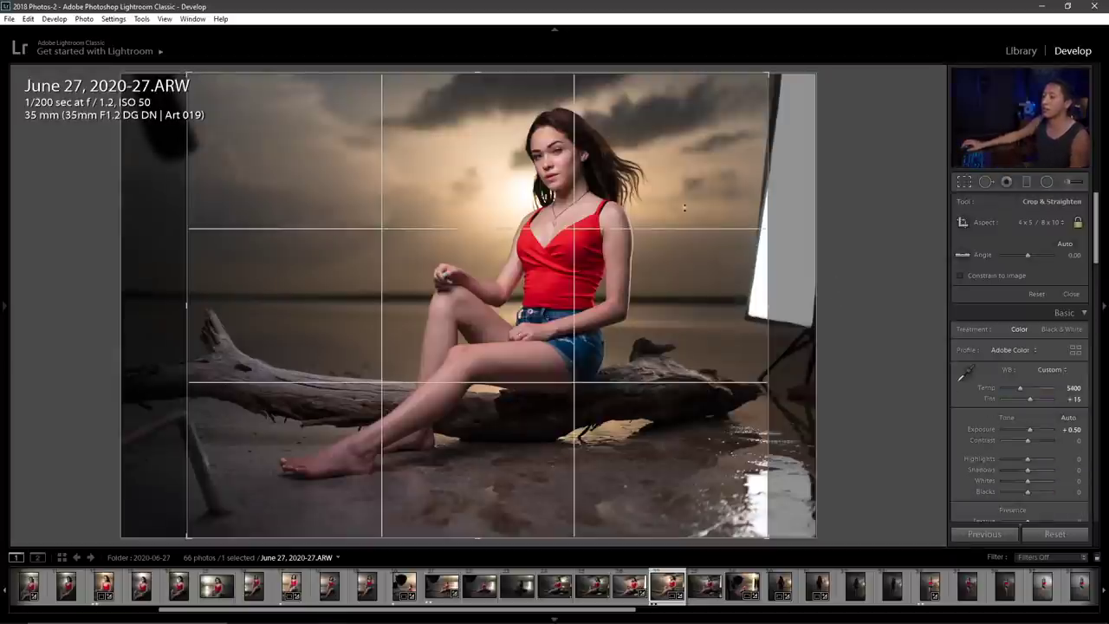
{"action": "left_click_drag", "start_coordinate": [476, 223], "coordinate": [404, 250]}
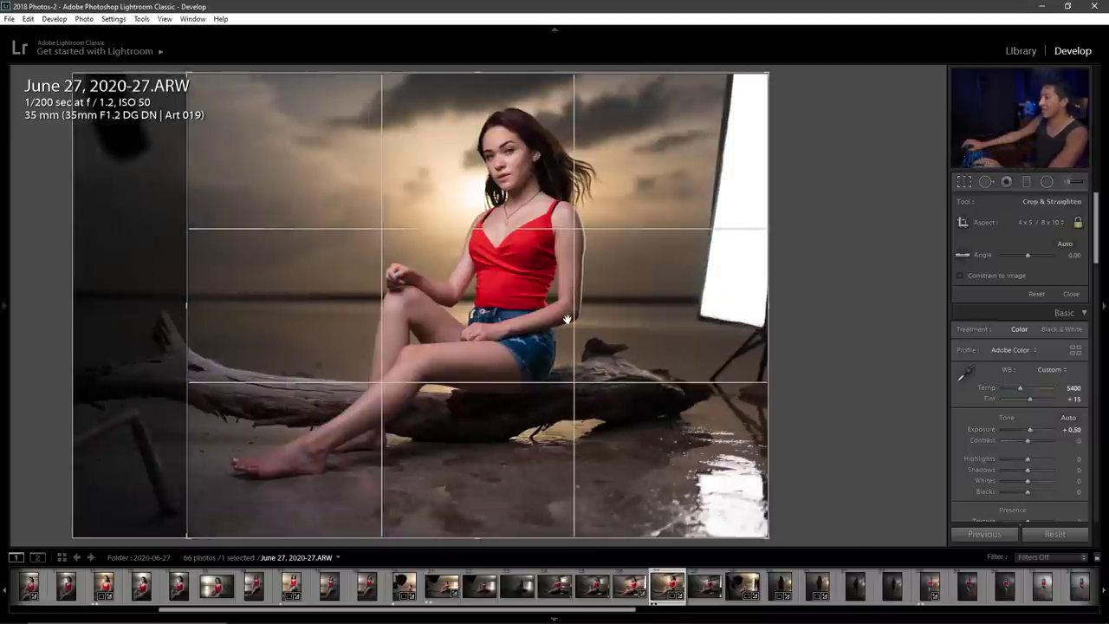
{"action": "key", "text": "Return"}
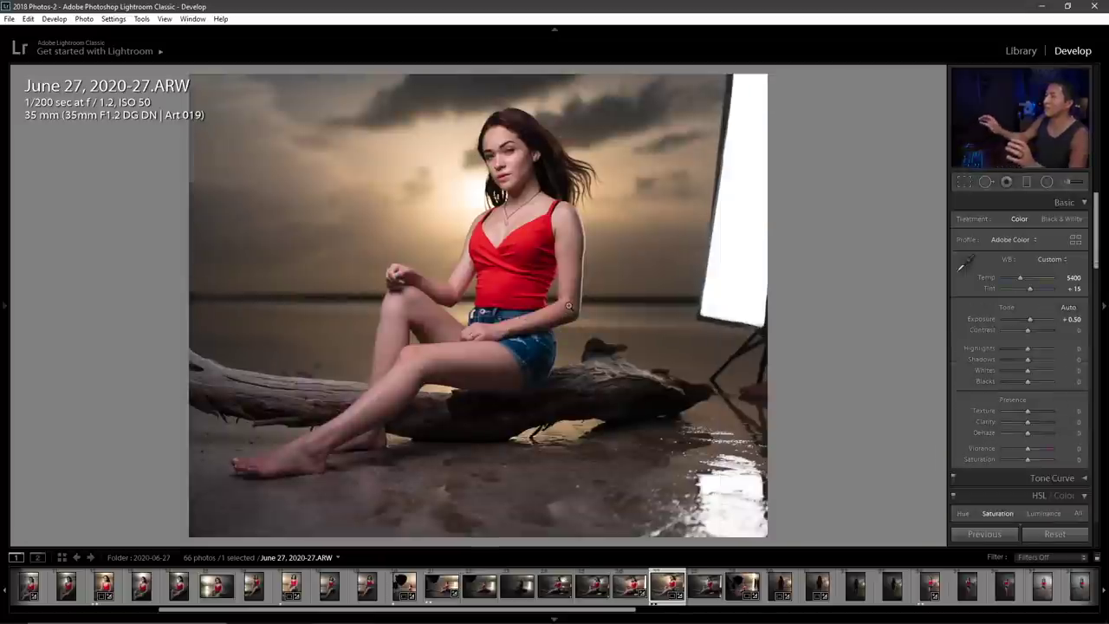
{"action": "key", "text": "ctrl+z"}
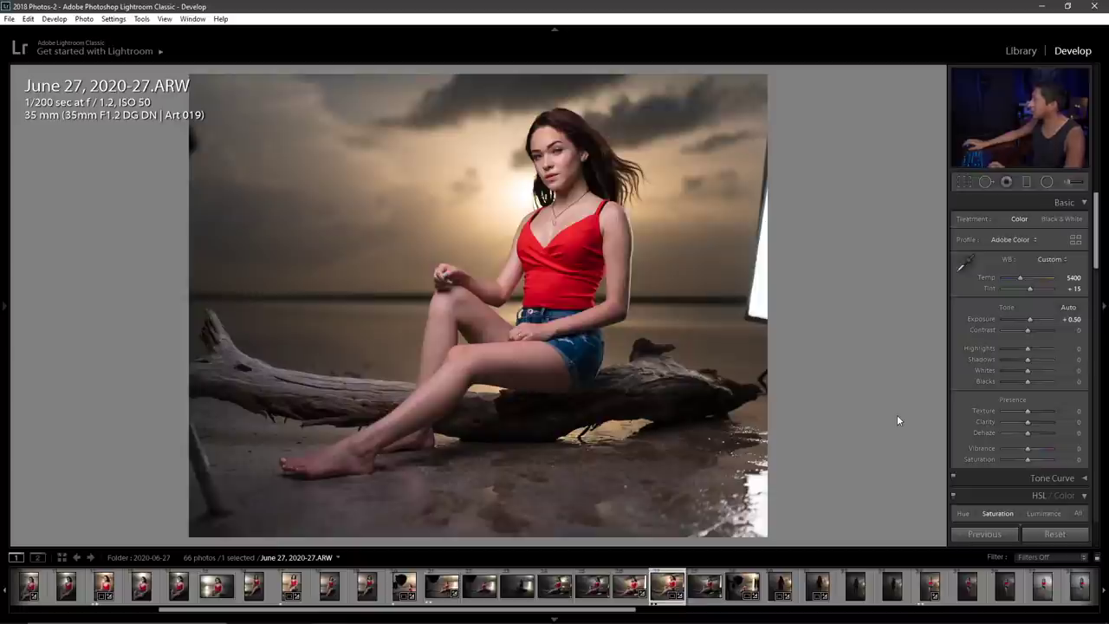
Reset all edits on June 27, 2020-27.ARW to view the original photo, and undo the reset
{"action": "left_click", "coordinate": [1044, 532]}
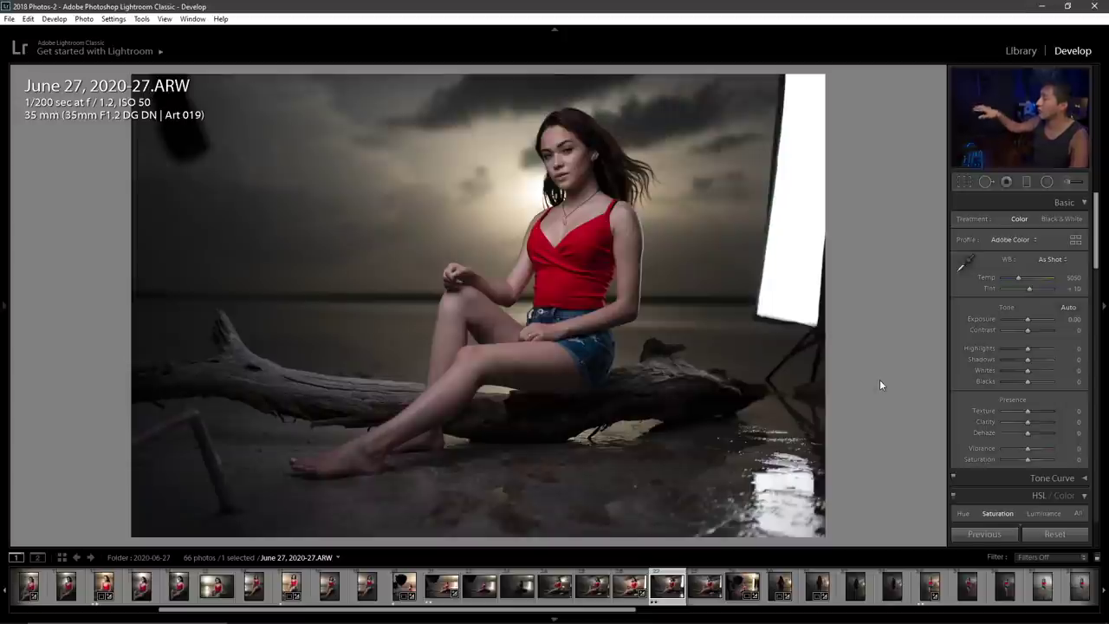
{"action": "key", "text": "ctrl+z"}
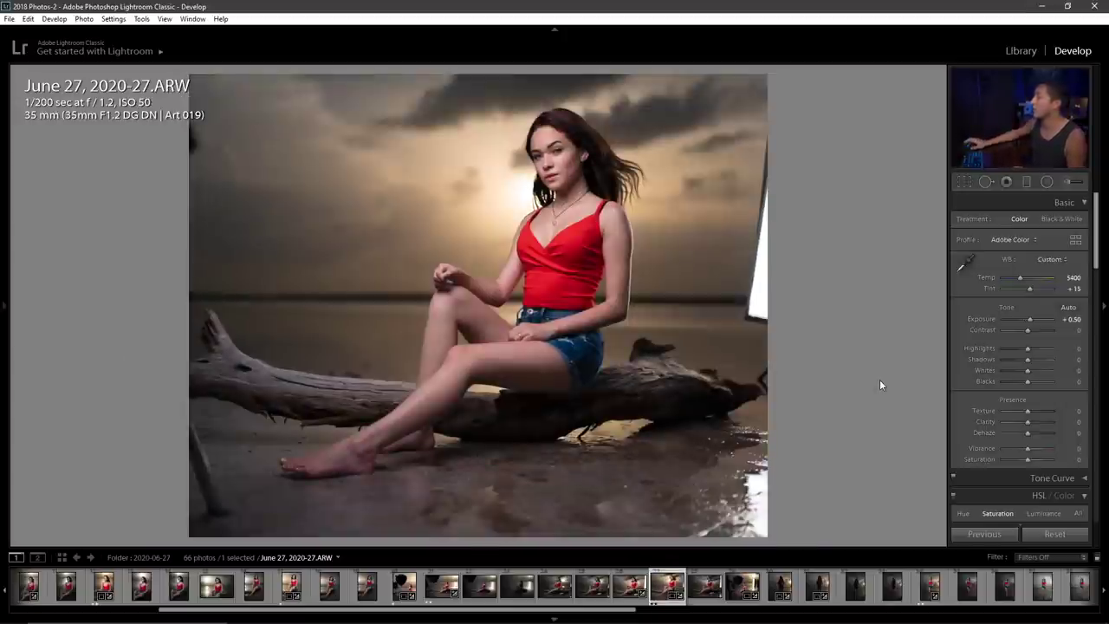
Review the develop settings through to Calibration, try a lens-profile Vignetting correction of 100, and undo it
{"action": "scroll", "coordinate": [989, 401], "scroll_direction": "down", "scroll_amount": 5}
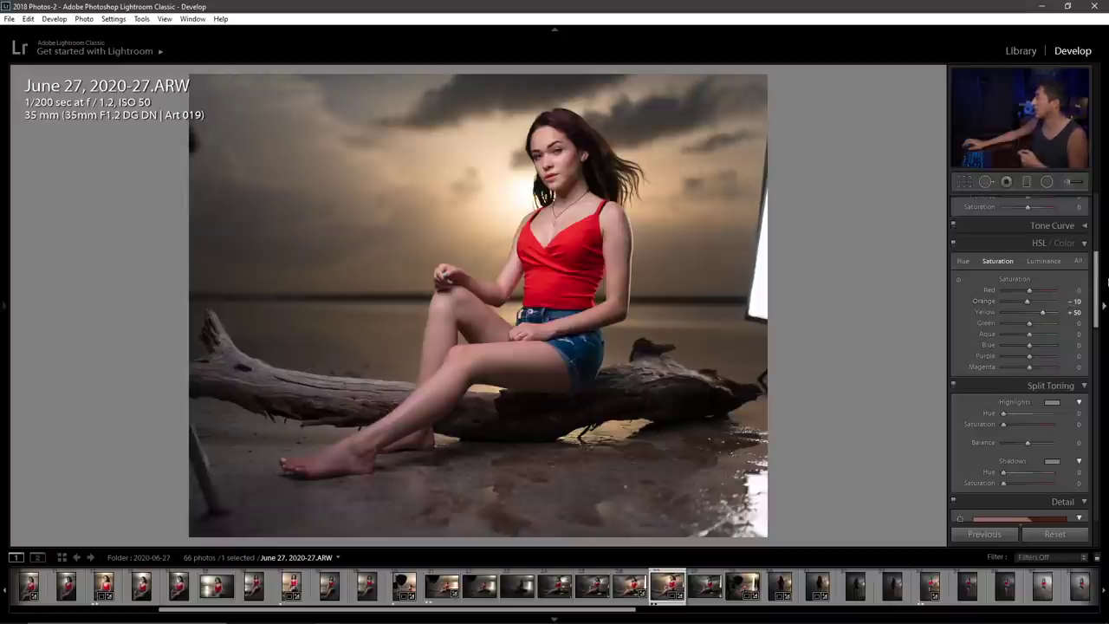
{"action": "left_click_drag", "start_coordinate": [1096, 290], "coordinate": [1093, 513]}
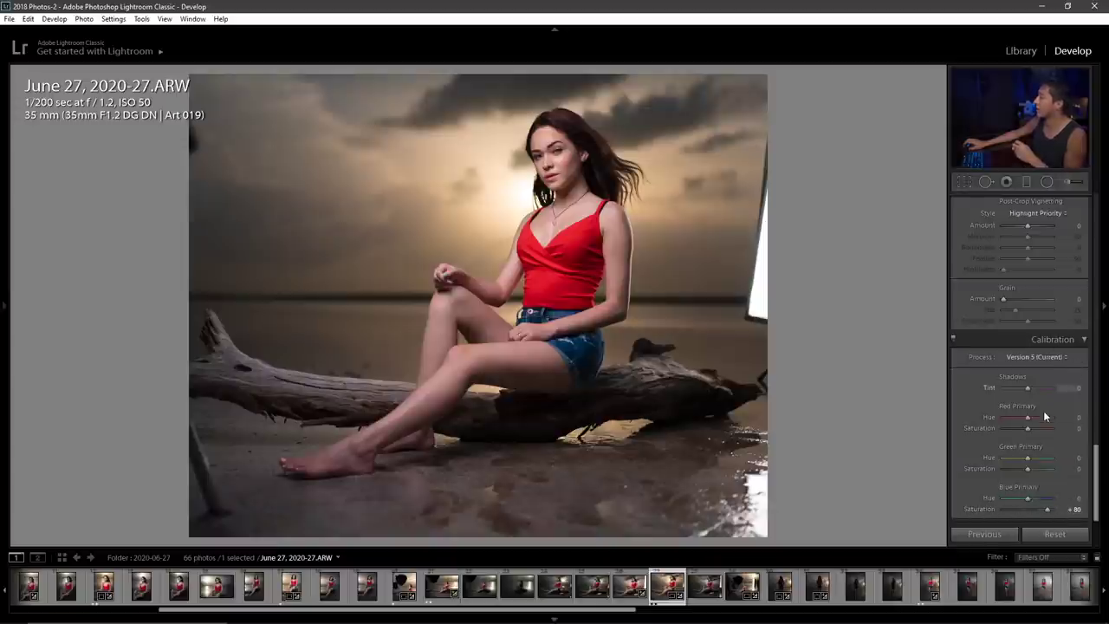
{"action": "scroll", "coordinate": [1043, 411], "scroll_direction": "up", "scroll_amount": 10}
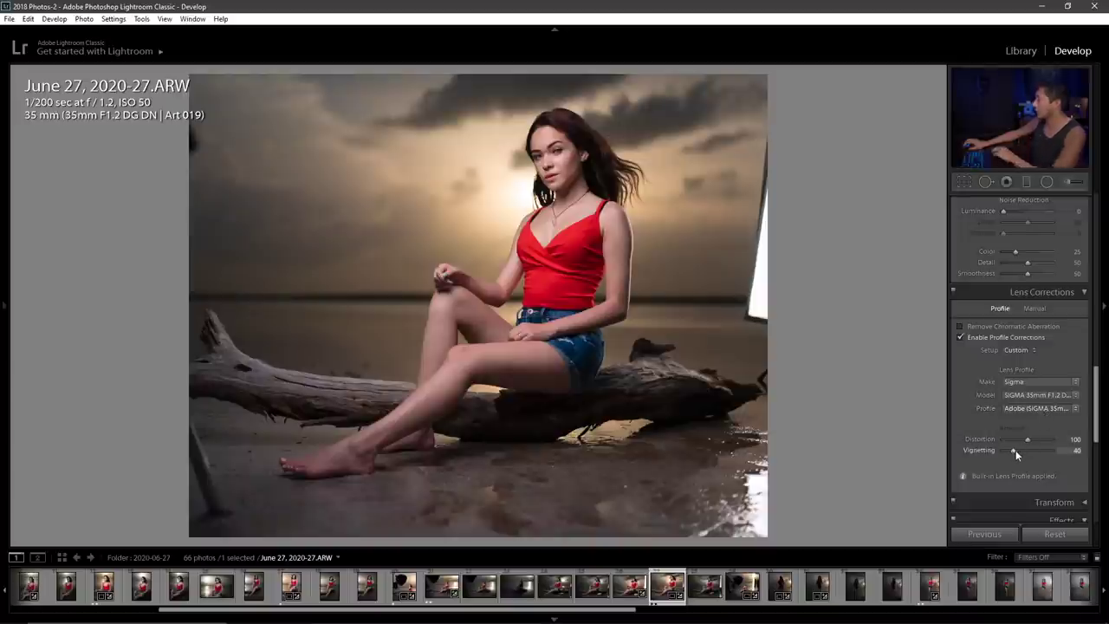
{"action": "left_click", "coordinate": [1072, 451]}
{"action": "type", "text": "100"}
{"action": "key", "text": "Return"}
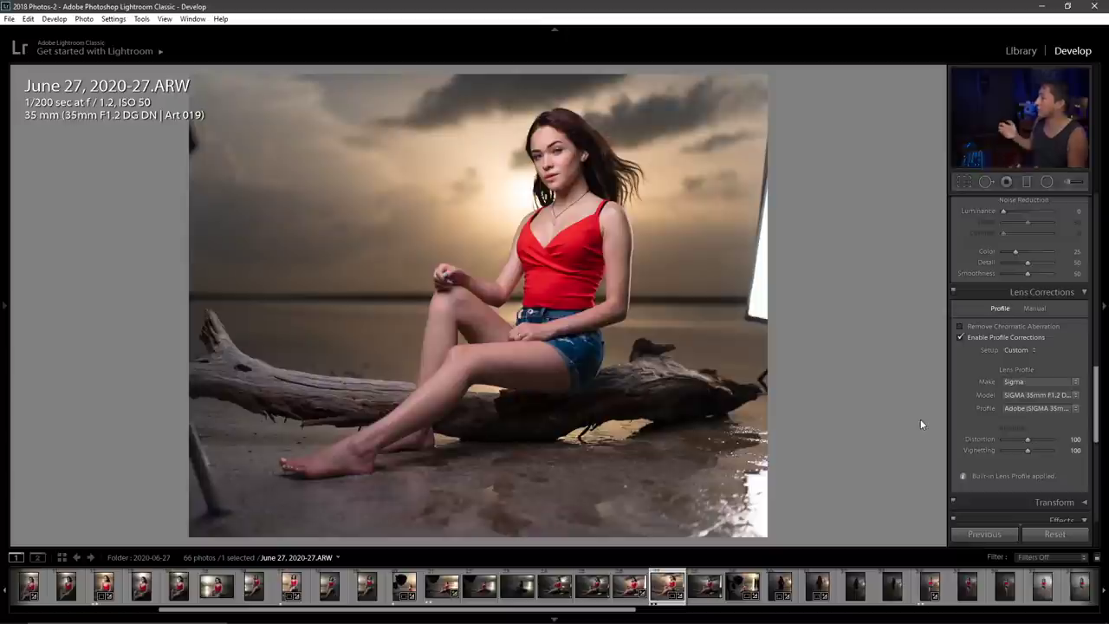
{"action": "key", "text": "ctrl+z"}
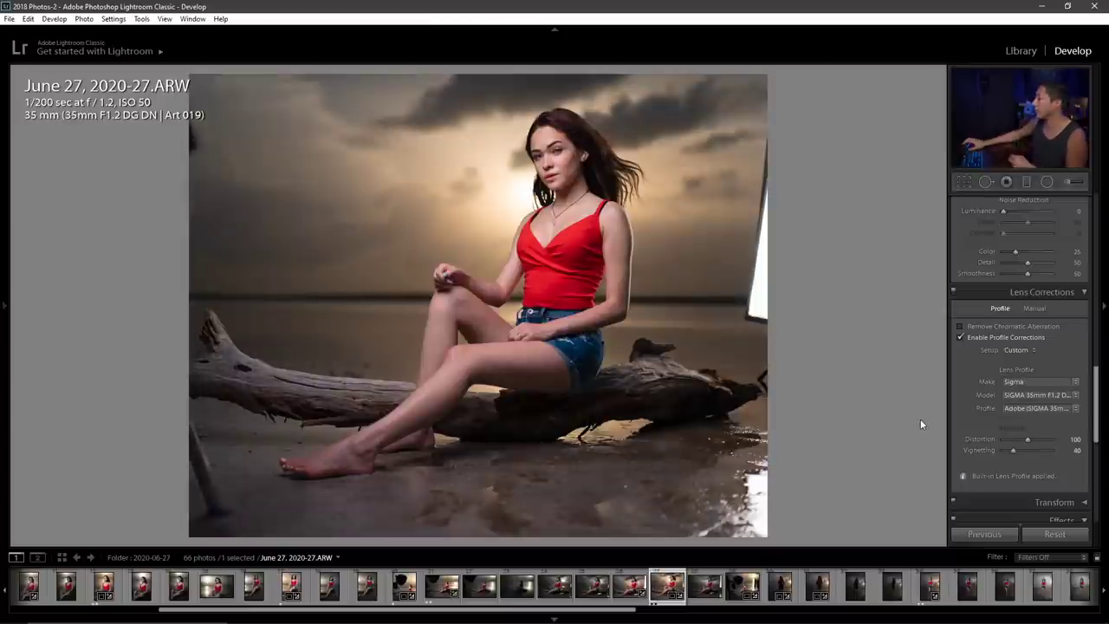
Try setting the lens-profile Distortion correction to 0 and undo the change
{"action": "left_click", "coordinate": [1060, 438]}
{"action": "type", "text": "0"}
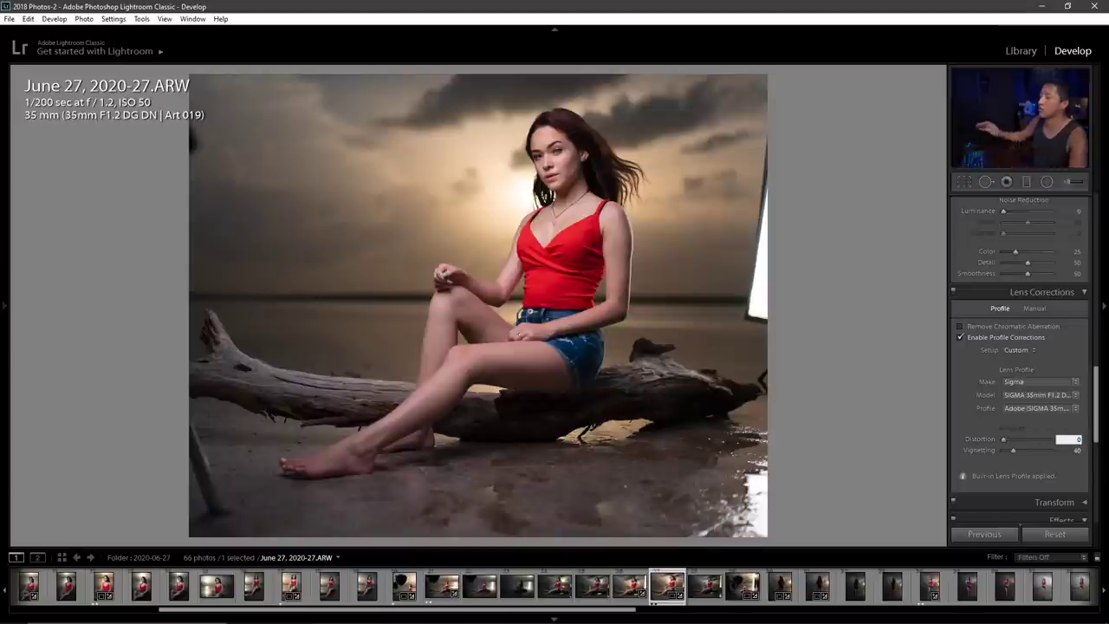
{"action": "key", "text": "Return"}
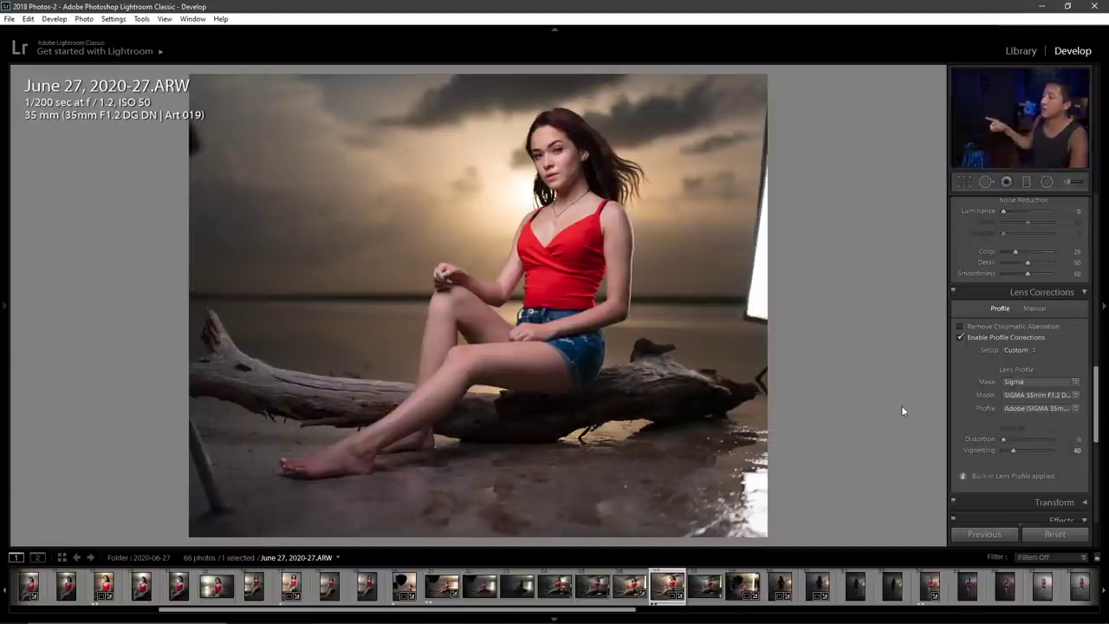
{"action": "key", "text": "ctrl+z"}
Review the sharpening and HSL Saturation settings and show the HSL Hue adjustments
{"action": "scroll", "coordinate": [1035, 392], "scroll_direction": "up", "scroll_amount": 5}
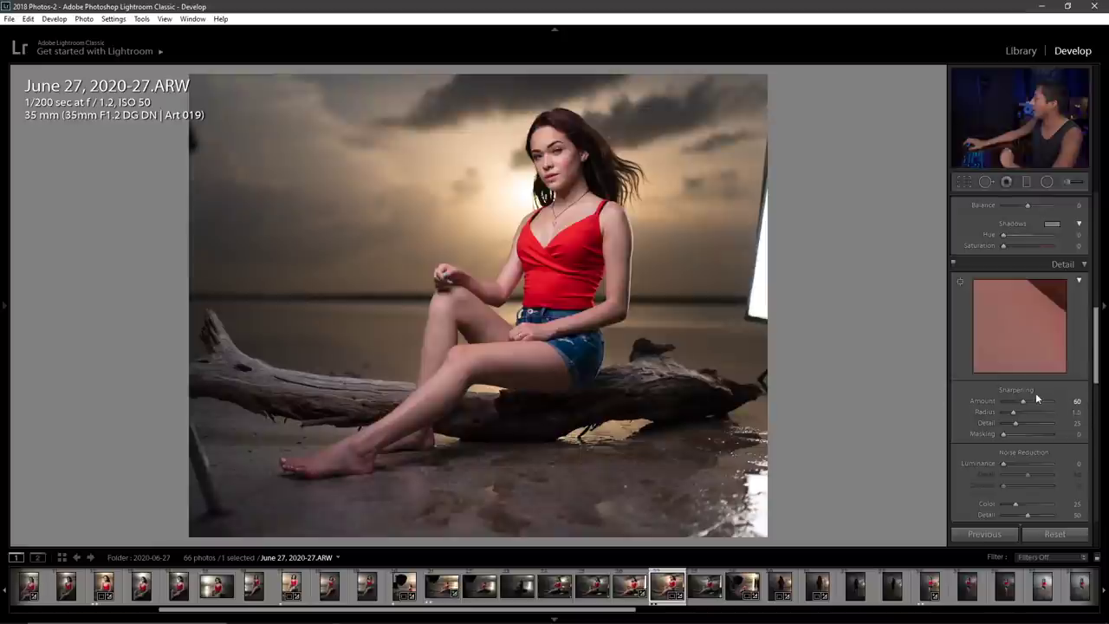
{"action": "scroll", "coordinate": [1035, 394], "scroll_direction": "up", "scroll_amount": 2}
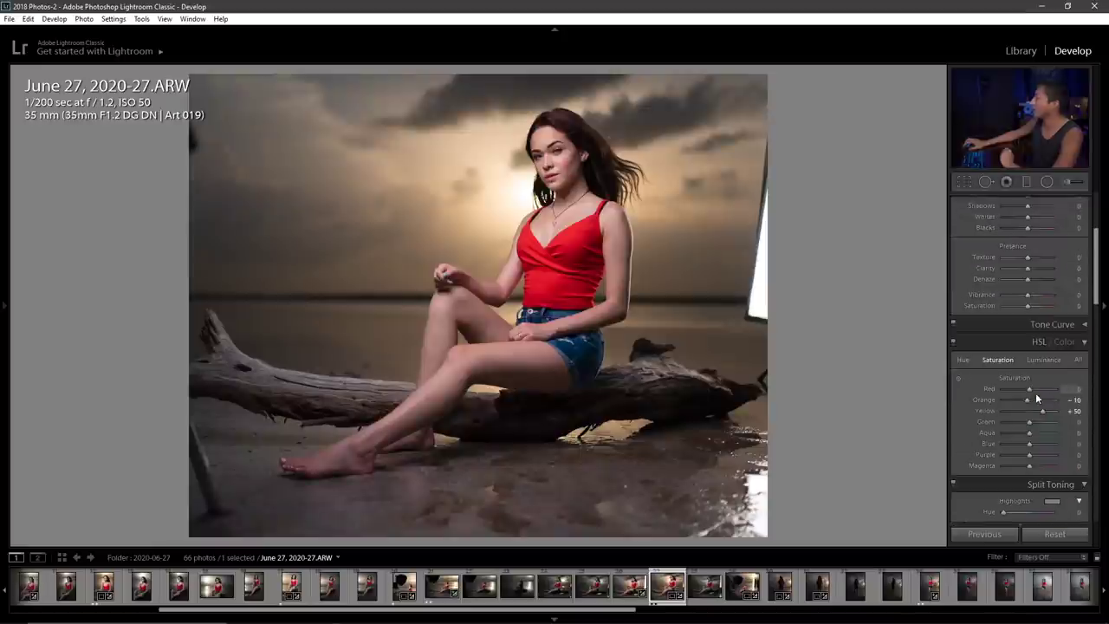
{"action": "left_click", "coordinate": [960, 360]}
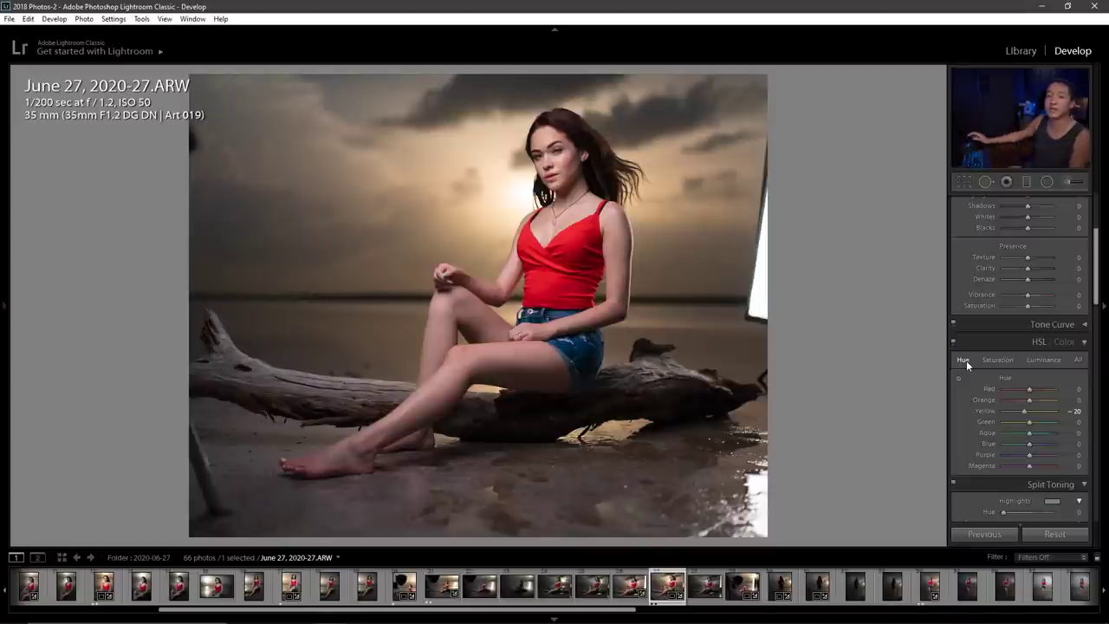
Zoom in on the model's face with the Adjustment Brush and delete the Dark Eyes adjustment from her eye
{"action": "key", "text": "k"}
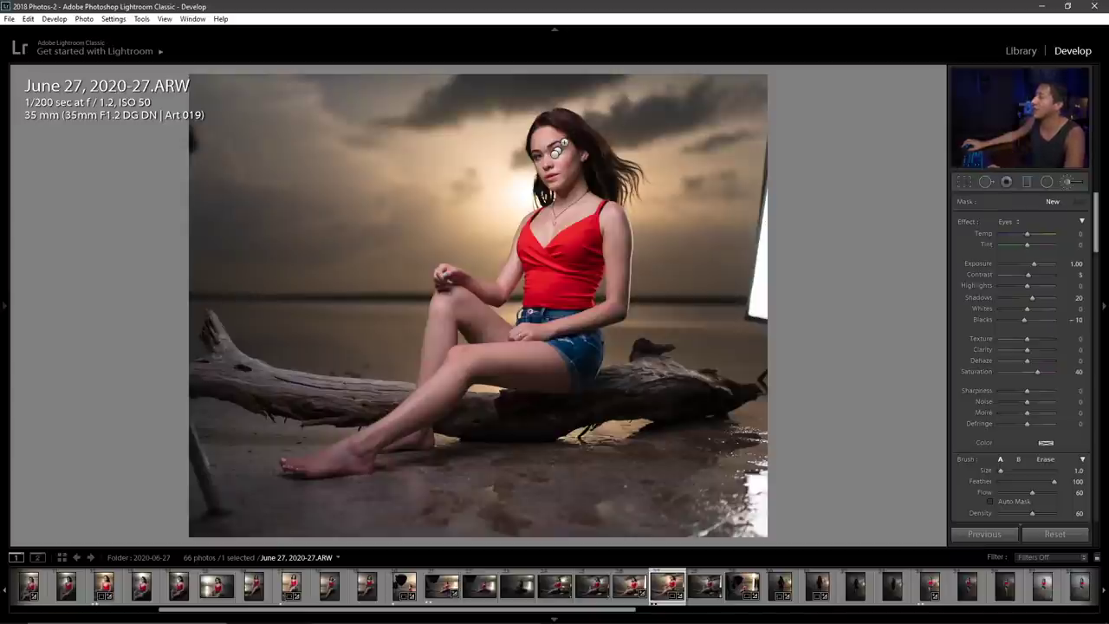
{"action": "left_click", "coordinate": [559, 141]}
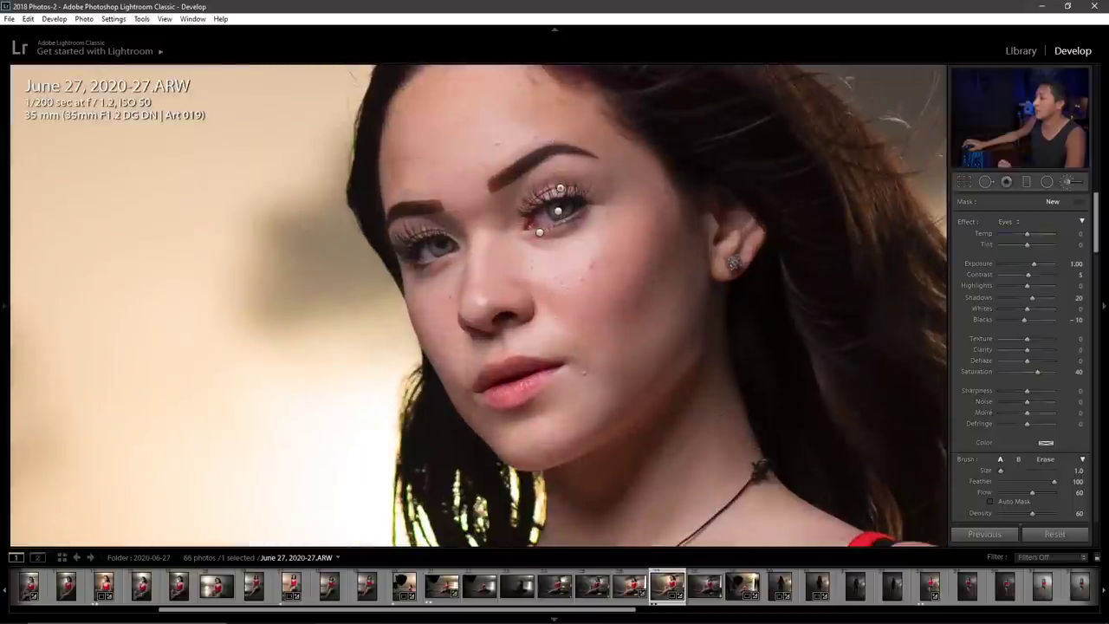
{"action": "left_click", "coordinate": [559, 213]}
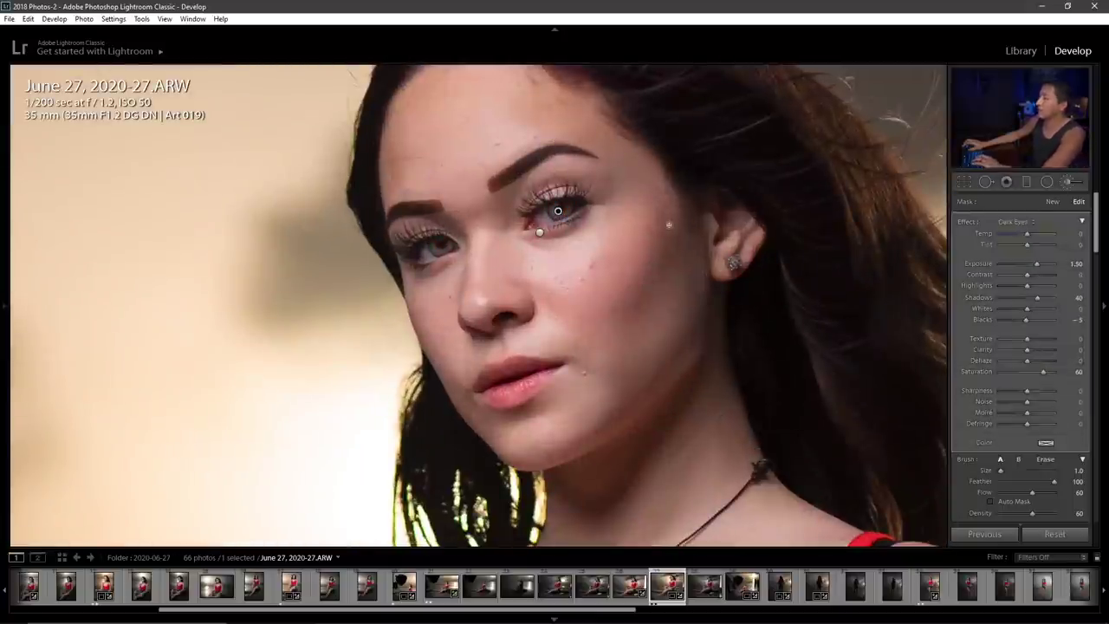
{"action": "key", "text": "Return"}
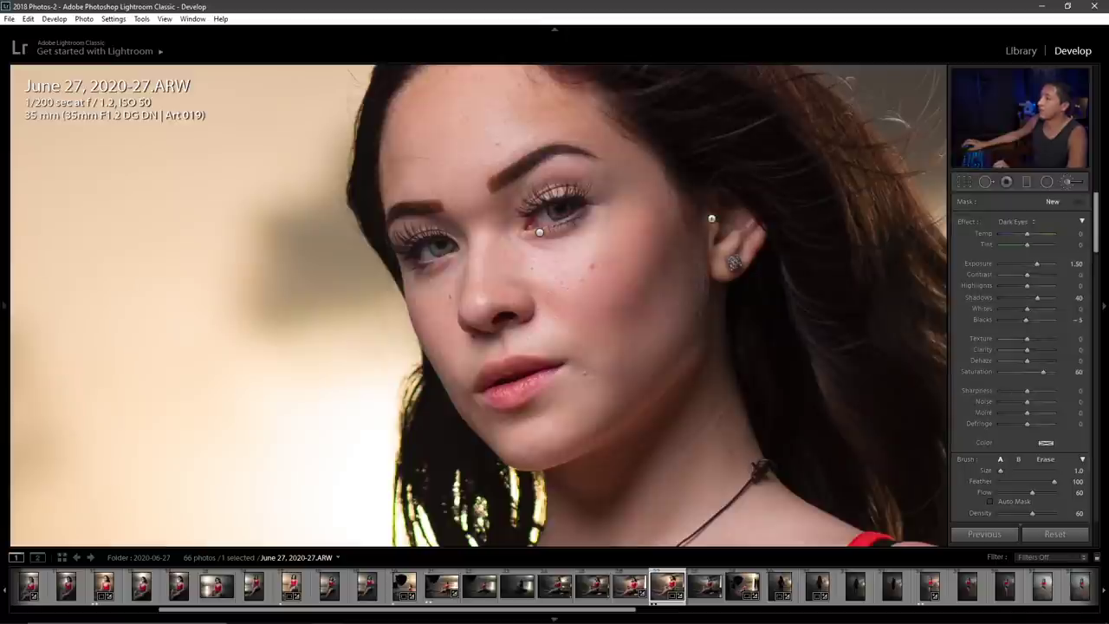
Undo the deletion of the Dark Eyes adjustment, and try deleting the Dodge (Lighten) adjustment under the same eye, restoring it too
{"action": "key", "text": "ctrl+z"}
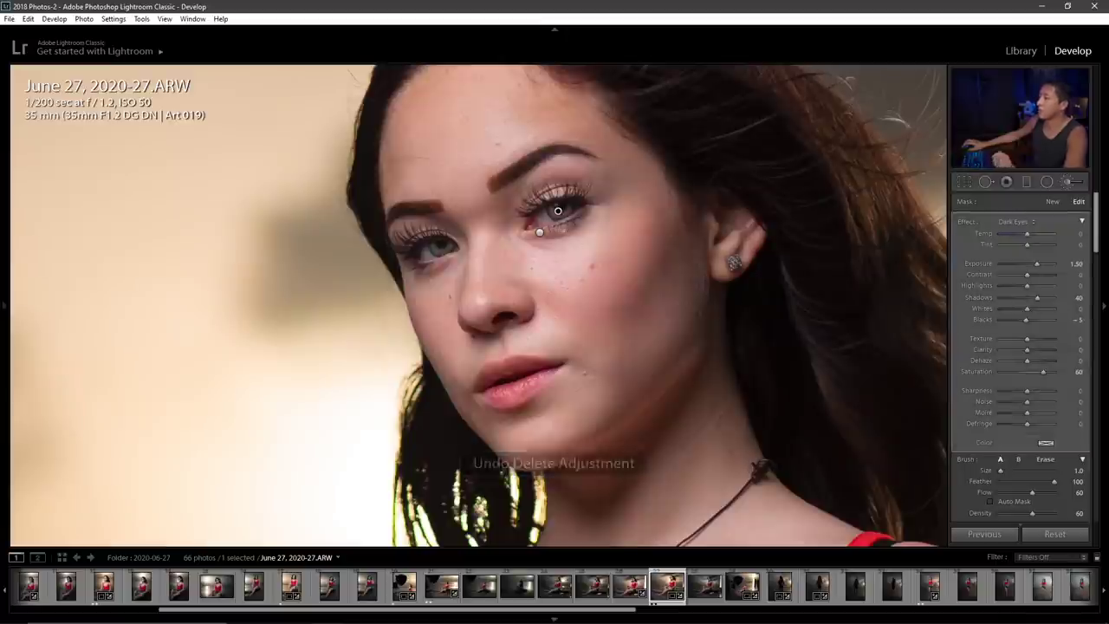
{"action": "left_click", "coordinate": [539, 235]}
{"action": "key", "text": "Delete"}
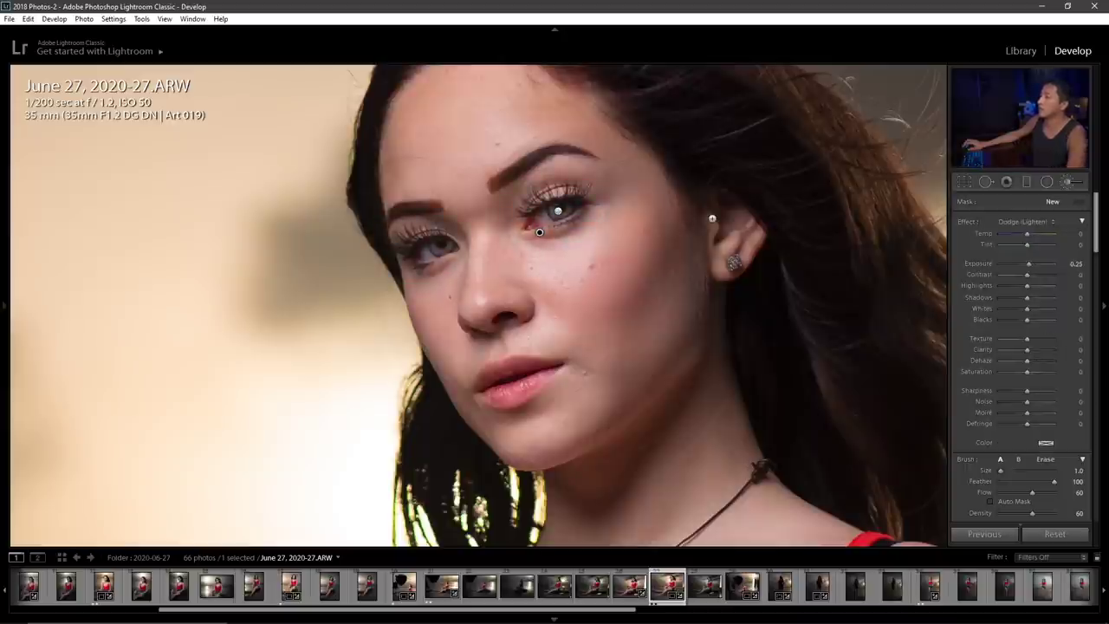
{"action": "key", "text": "ctrl+z"}
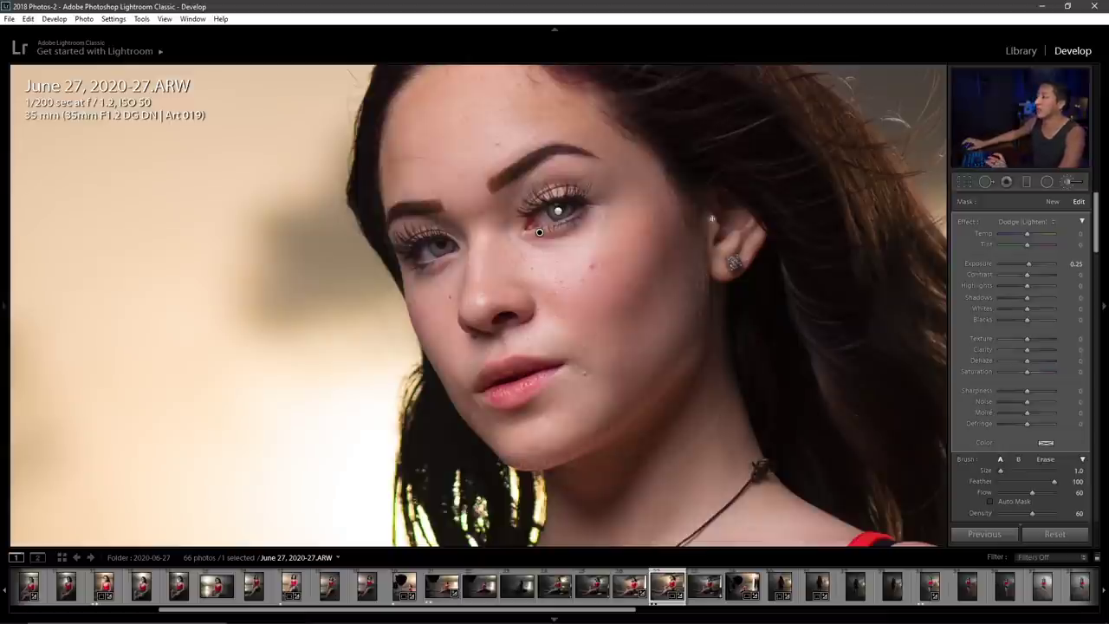
Leave the Adjustment Brush, zoom back out from the face and move two photos ahead in loupe view
{"action": "key", "text": "k"}
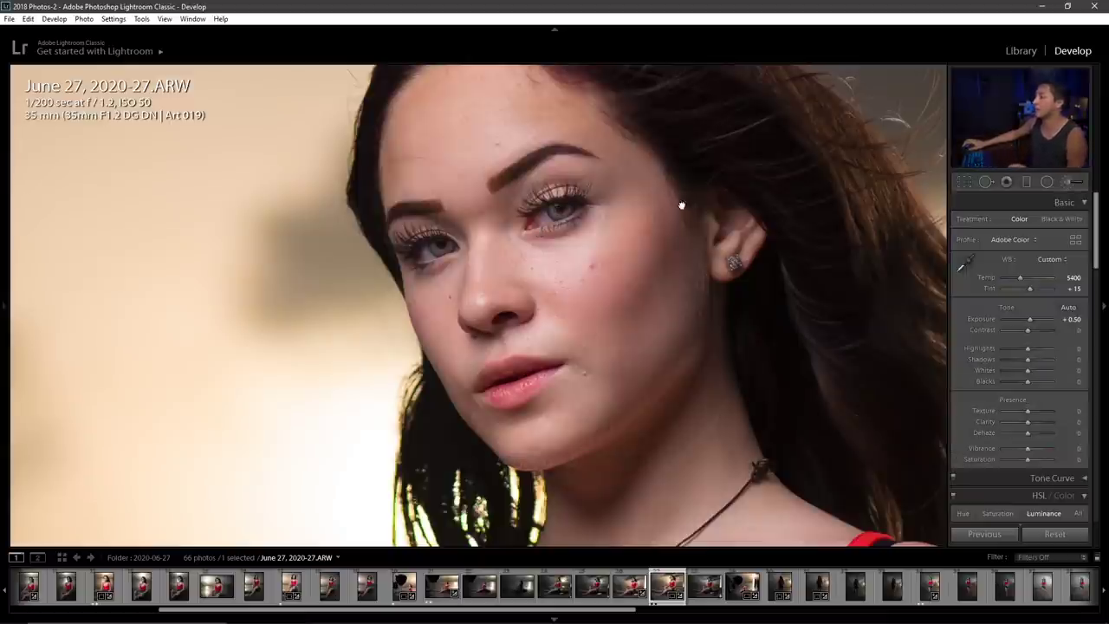
{"action": "left_click", "coordinate": [683, 203]}
{"action": "key", "text": "e"}
{"action": "key", "text": "Right"}
{"action": "key", "text": "Right"}
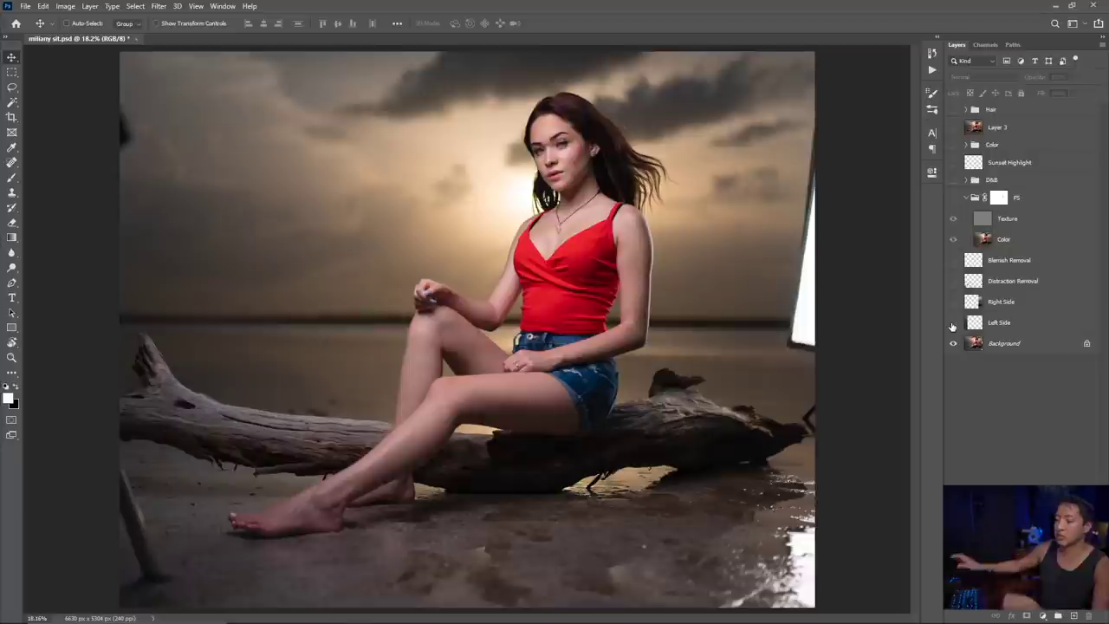
In Photoshop, outline a full-height strip about 992 px wide along the image's left edge with a rectangular selection, and clear the selection
{"action": "key", "text": "m"}
{"action": "left_click_drag", "start_coordinate": [120, 52], "coordinate": [235, 615]}
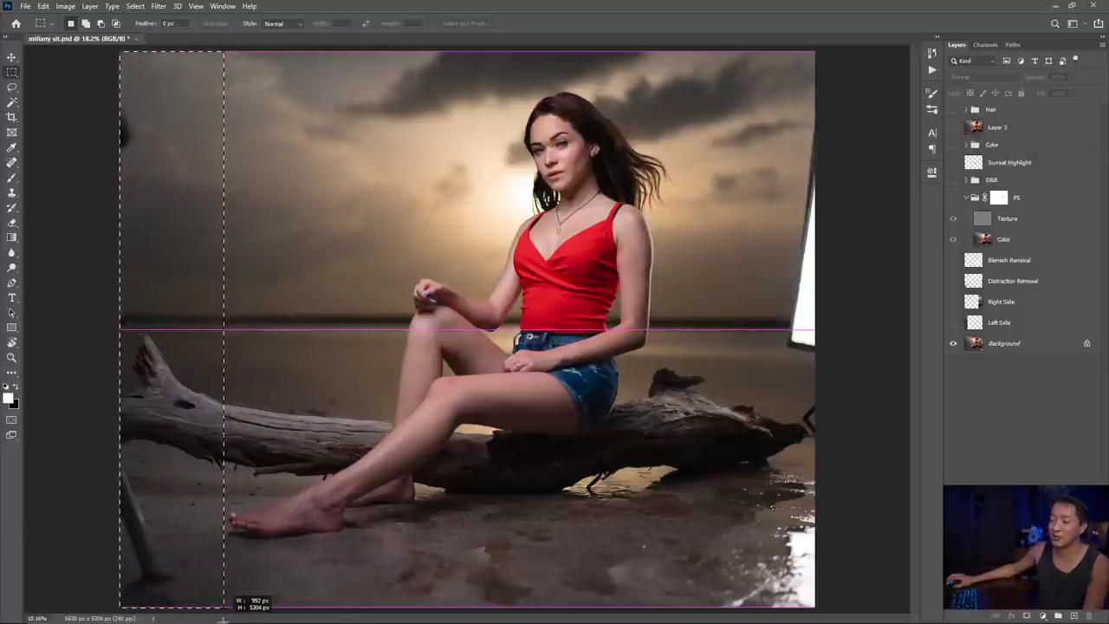
{"action": "left_click_drag", "start_coordinate": [224, 609], "coordinate": [224, 608]}
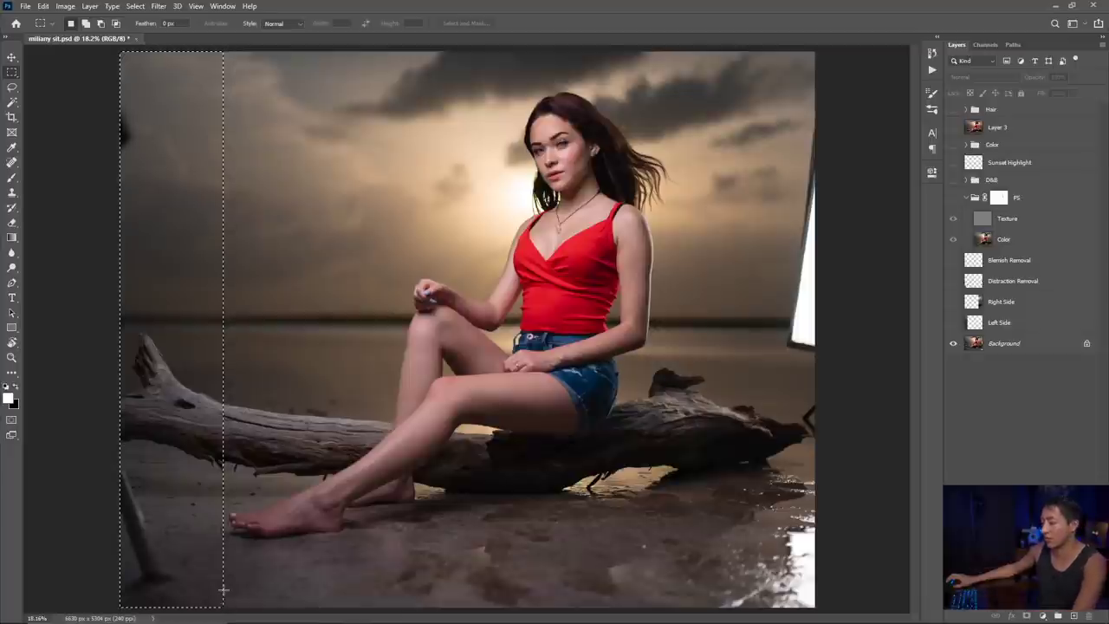
{"action": "key", "text": "ctrl+d"}
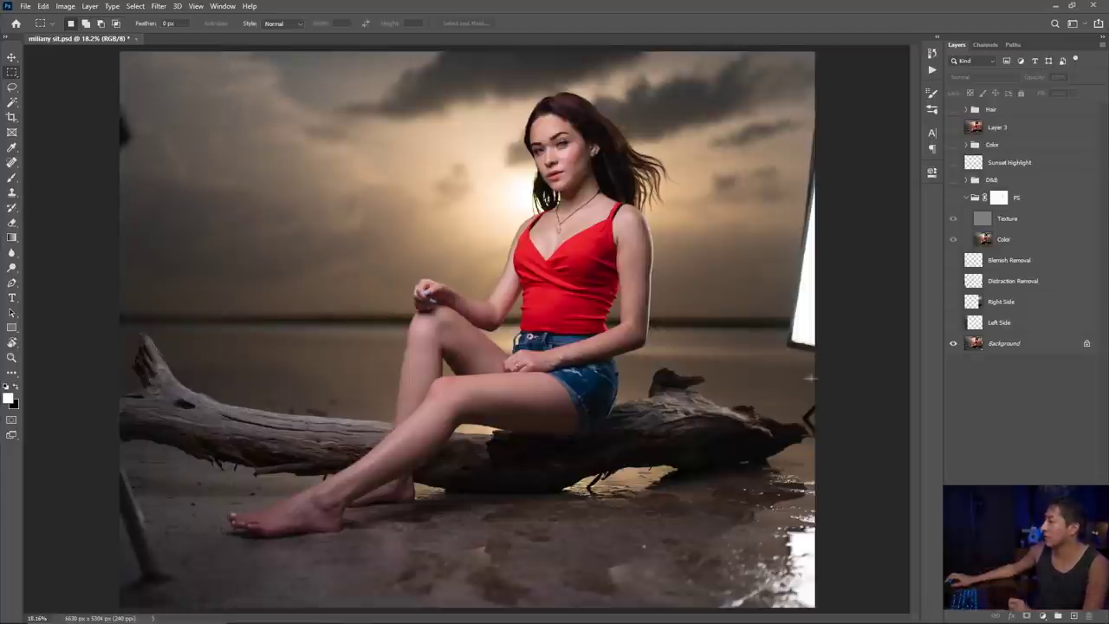
Turn on the Right Side and Left Side layers, comparing the image with and without the right-side fix
{"action": "left_click", "coordinate": [953, 301]}
{"action": "left_click", "coordinate": [953, 322]}
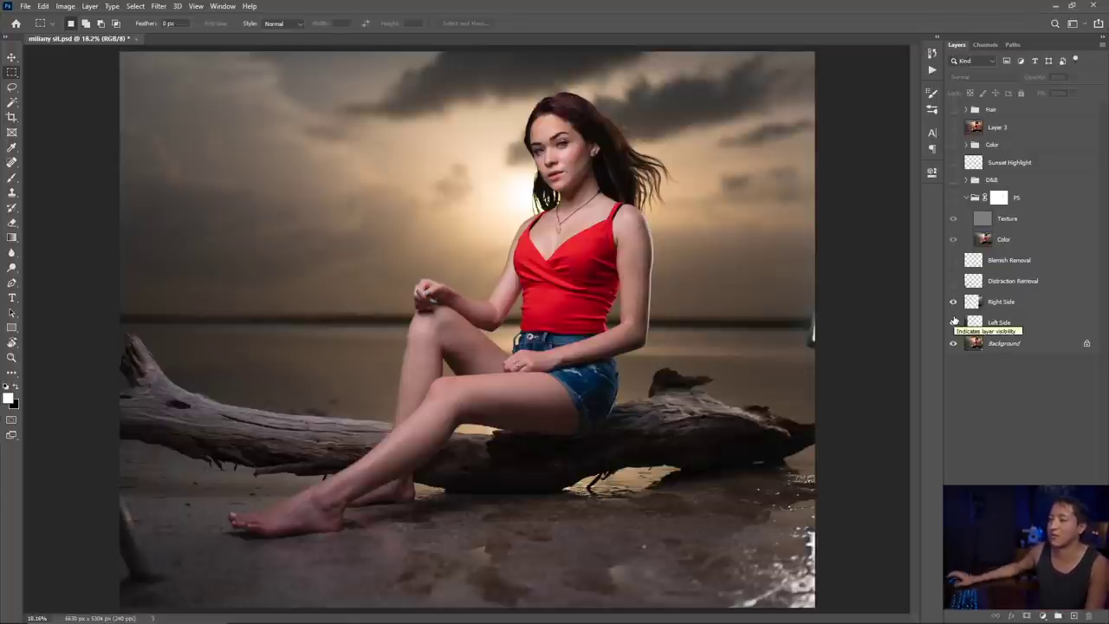
{"action": "left_click", "coordinate": [953, 302]}
{"action": "left_click", "coordinate": [954, 301]}
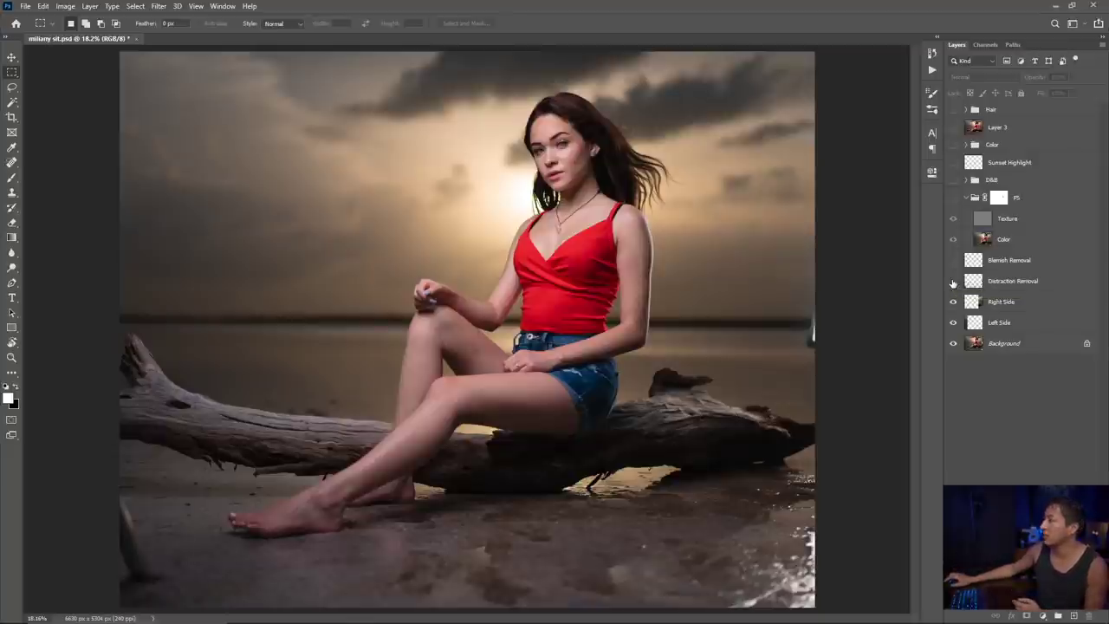
Compare the image with and without the Distraction Removal layer, leaving the layer visible
{"action": "left_click", "coordinate": [953, 281]}
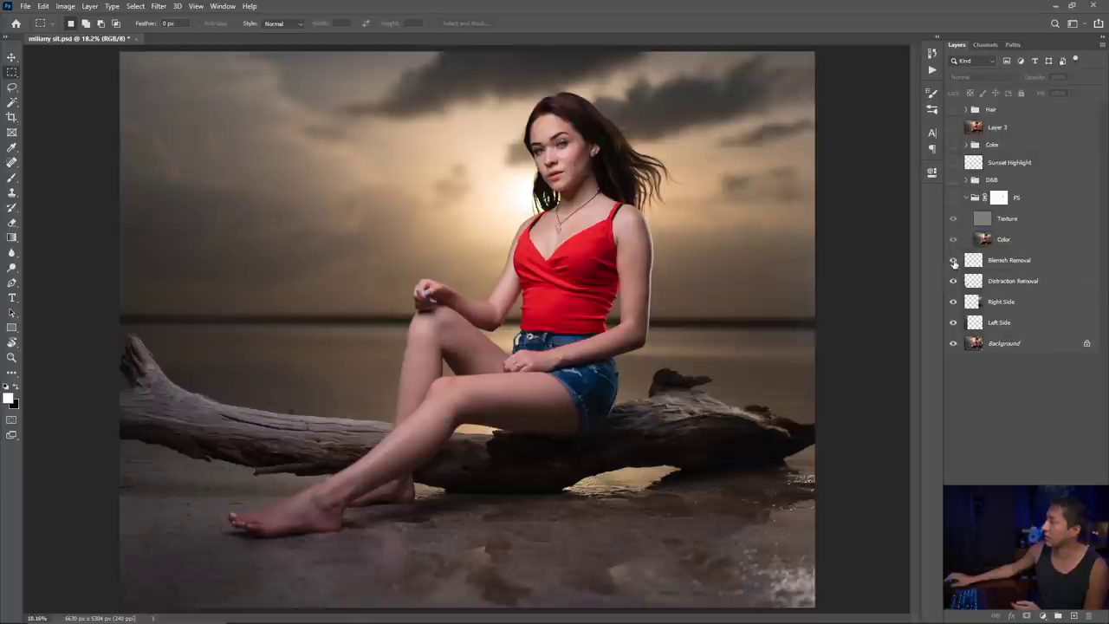
{"action": "left_click", "coordinate": [956, 282]}
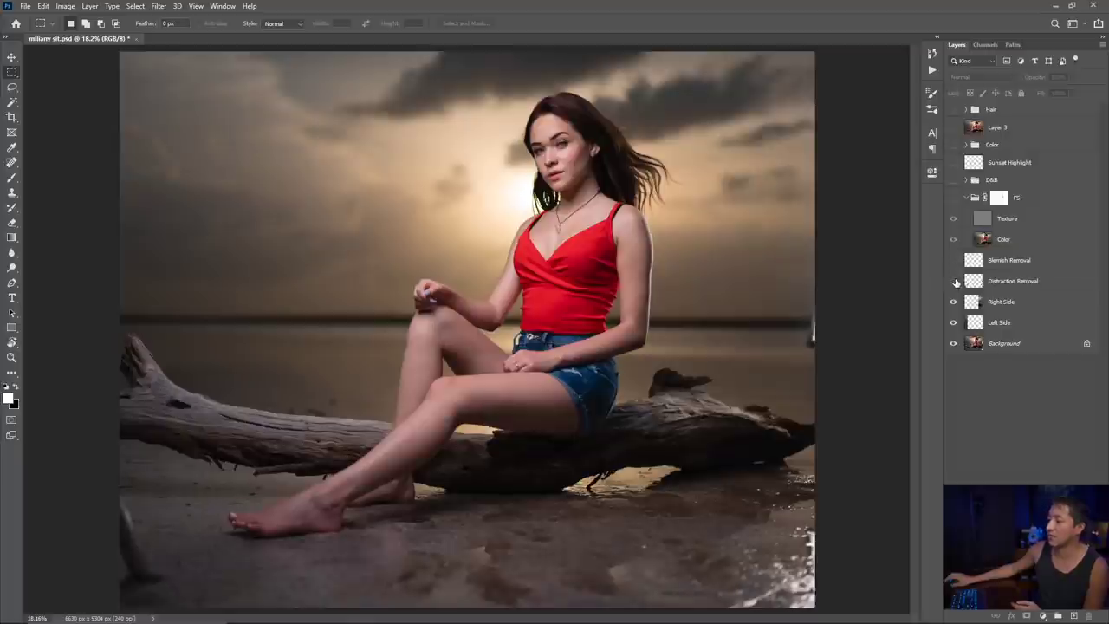
{"action": "left_click", "coordinate": [953, 282]}
{"action": "left_click", "coordinate": [956, 282]}
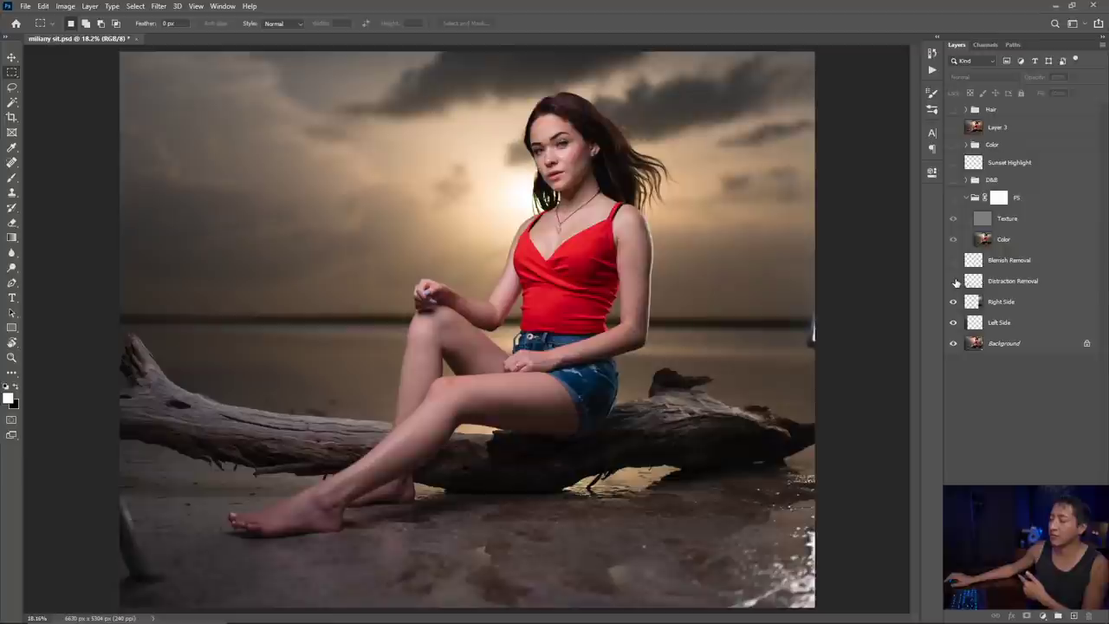
{"action": "left_click", "coordinate": [954, 282]}
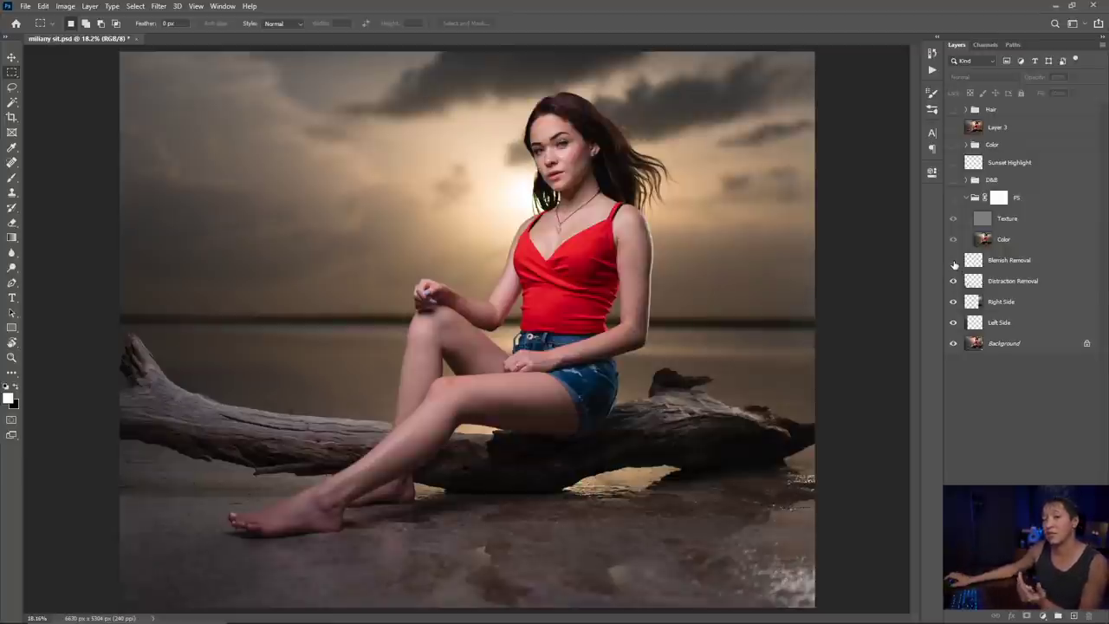
Turn on the Blemish Removal layer, inspect the skin cleanup on the face at 100%, and fit the image back on screen
{"action": "left_click", "coordinate": [955, 261]}
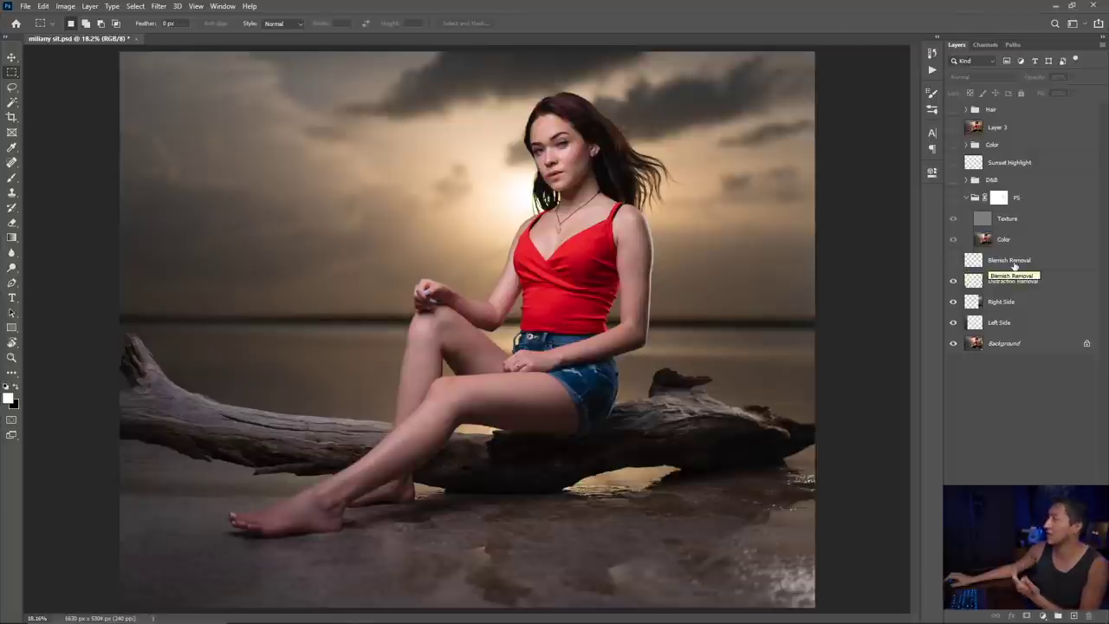
{"action": "key", "text": "ctrl+plus"}
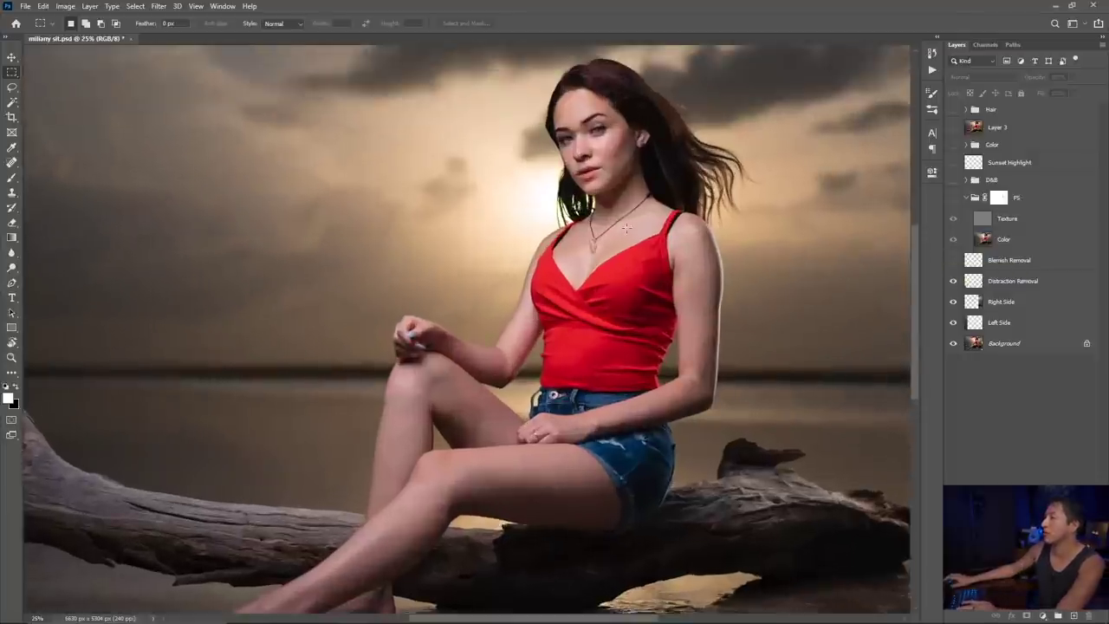
{"action": "scroll", "coordinate": [625, 227], "scroll_direction": "up", "scroll_amount": 5}
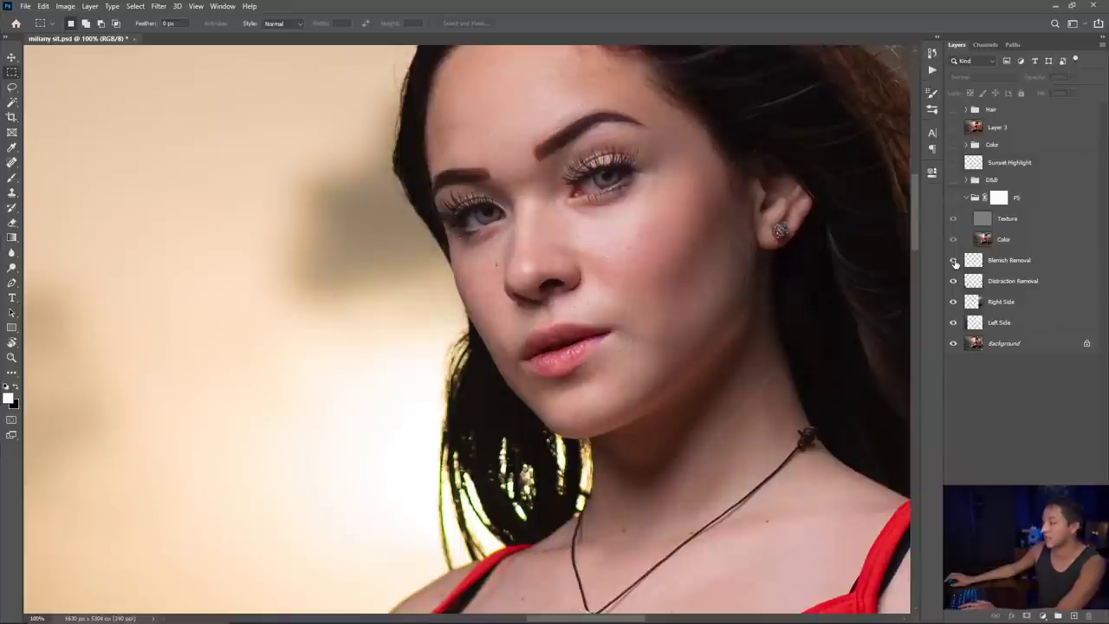
{"action": "key", "text": "ctrl+0"}
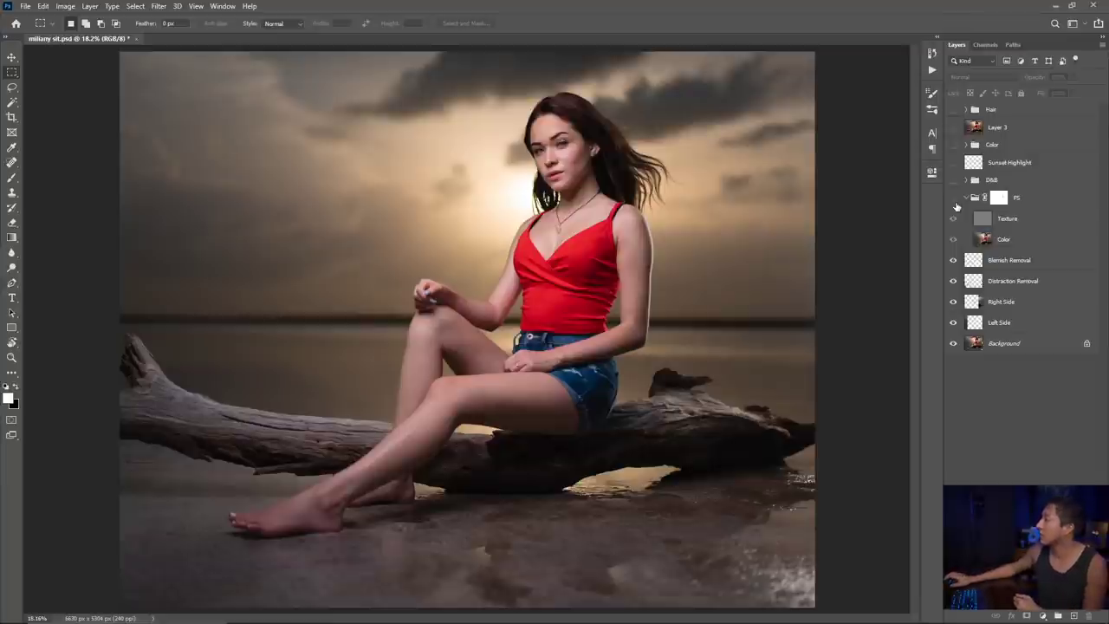
Compare the image with and without the group holding the Texture and Color layers, leaving the group visible
{"action": "left_click", "coordinate": [952, 198]}
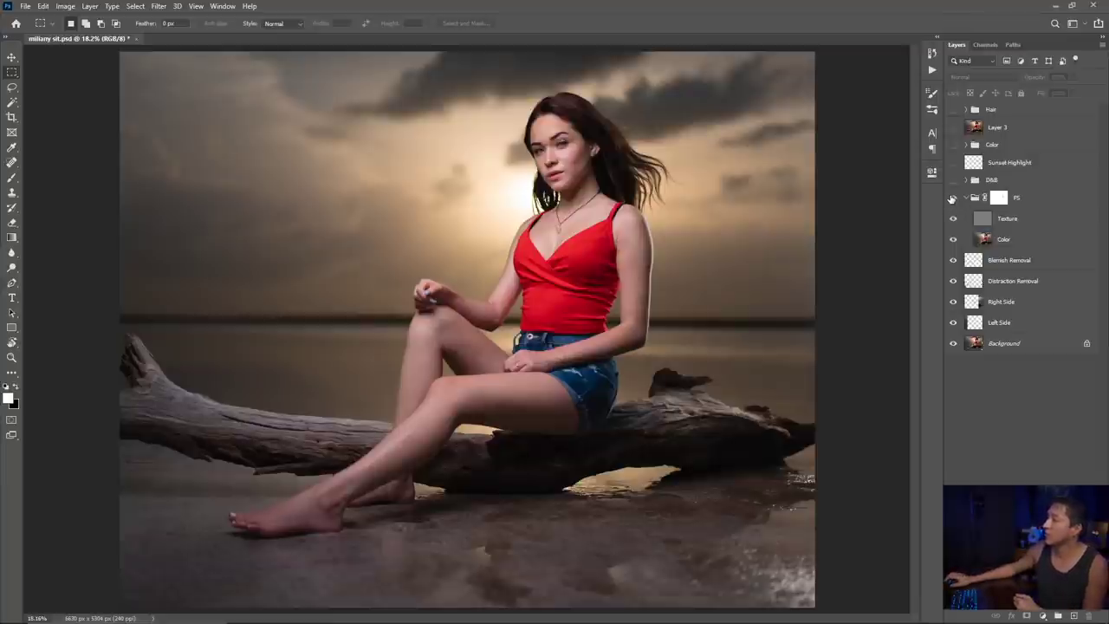
{"action": "left_click", "coordinate": [951, 198]}
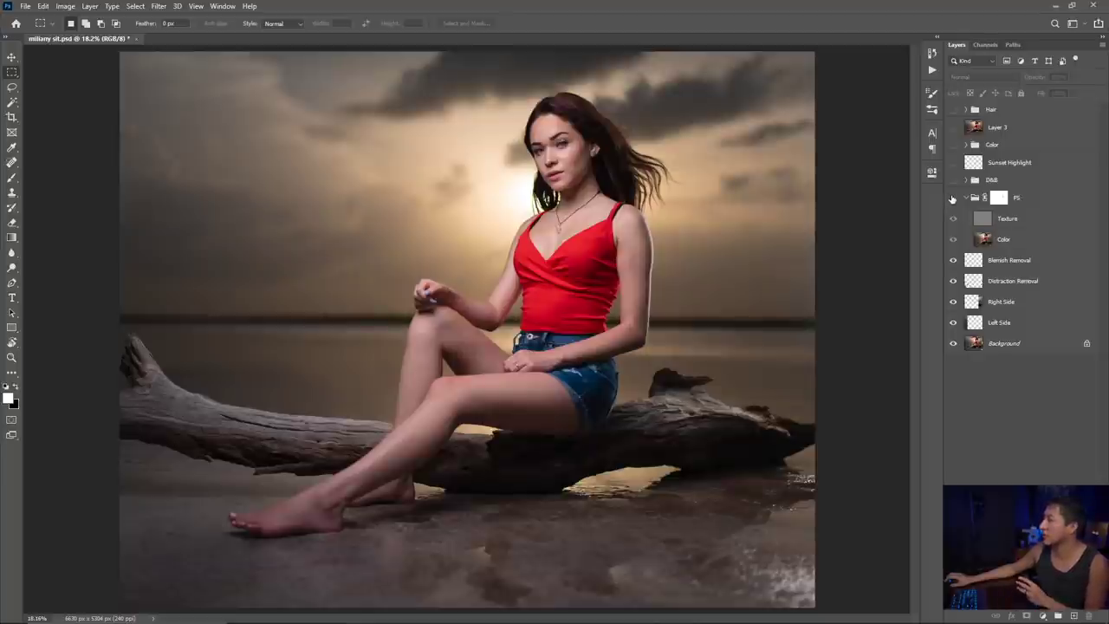
{"action": "left_click", "coordinate": [952, 198]}
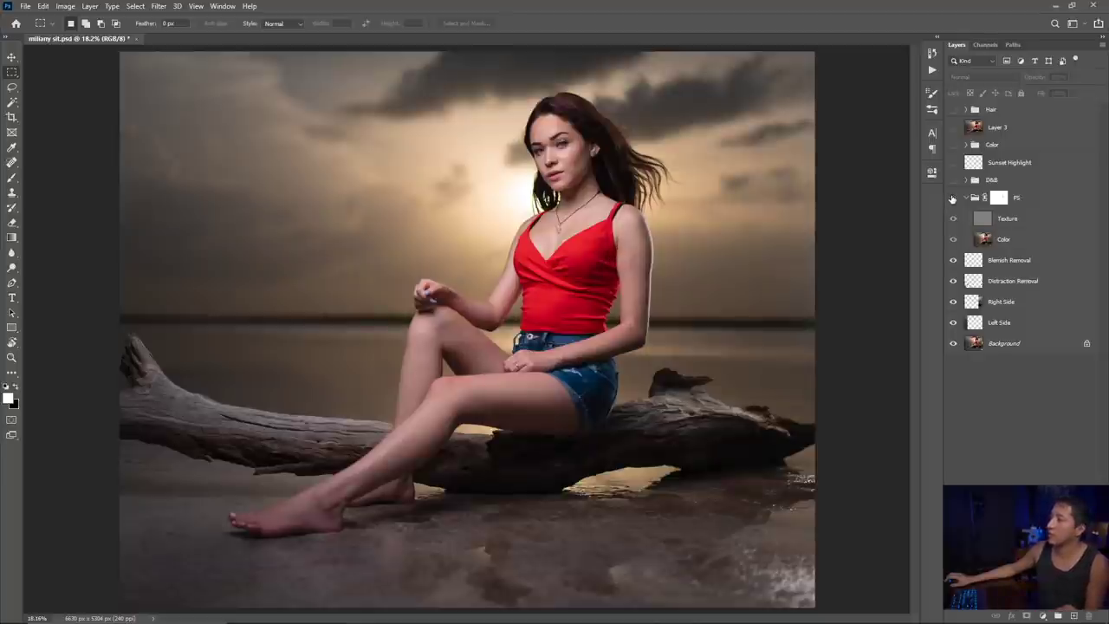
{"action": "left_click", "coordinate": [952, 199]}
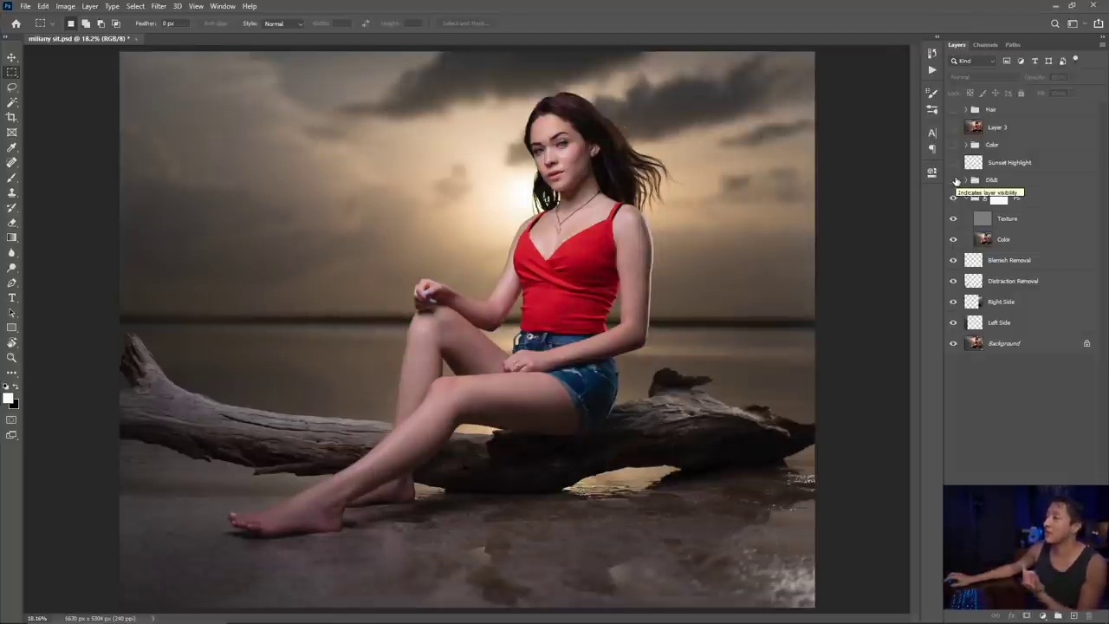
Compare the image with and without the D&B group, leave it visible, and look through its subgroups
{"action": "left_click", "coordinate": [953, 180]}
{"action": "left_click", "coordinate": [954, 179]}
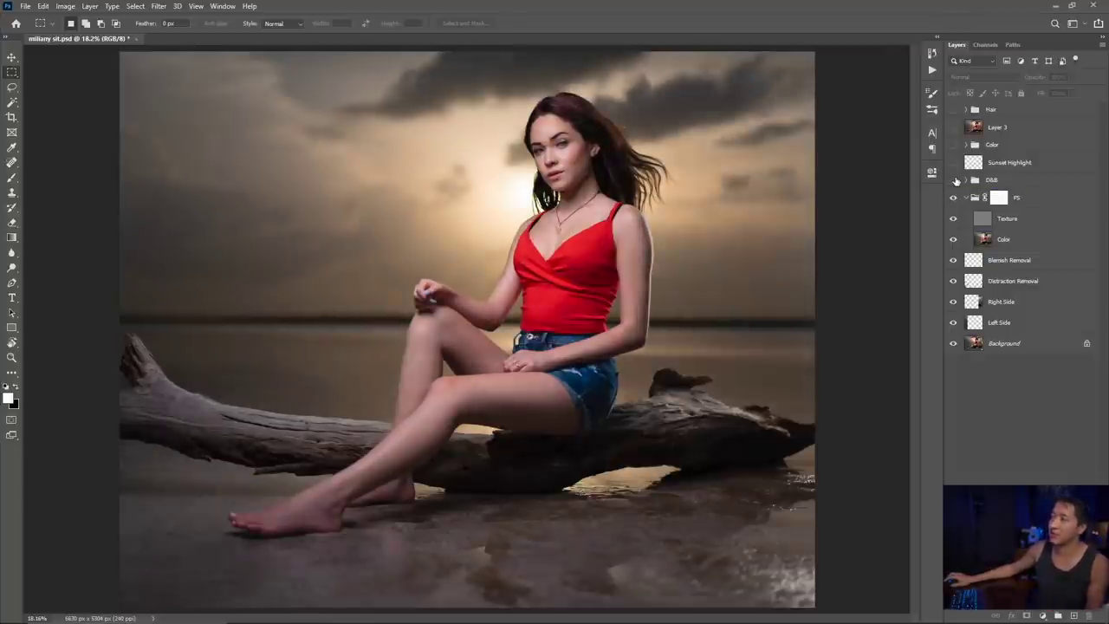
{"action": "left_click", "coordinate": [954, 179]}
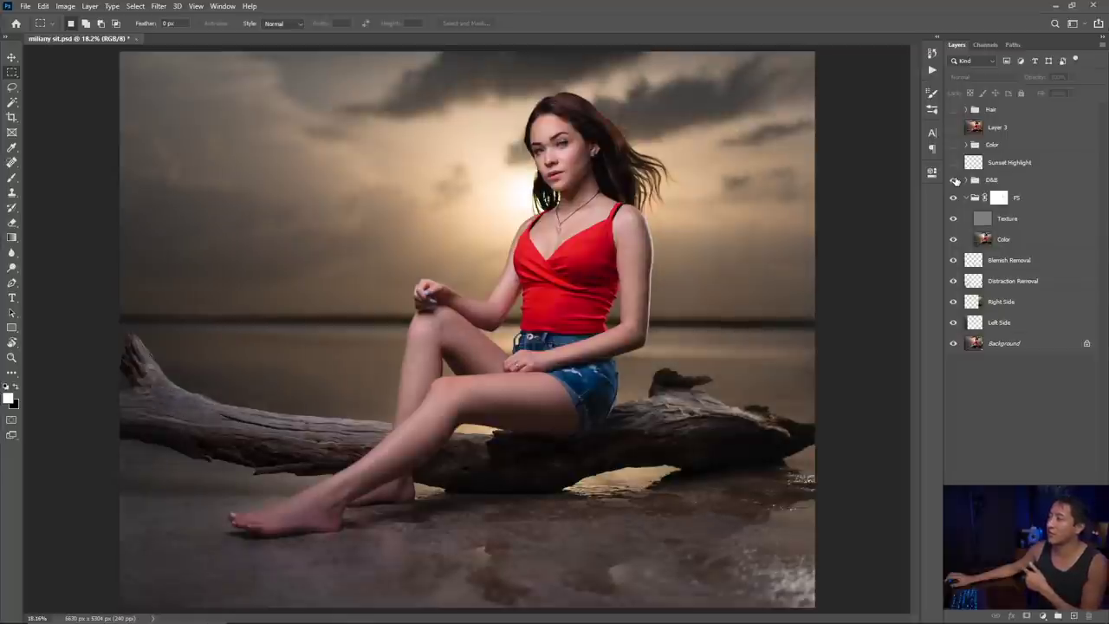
{"action": "left_click", "coordinate": [964, 179]}
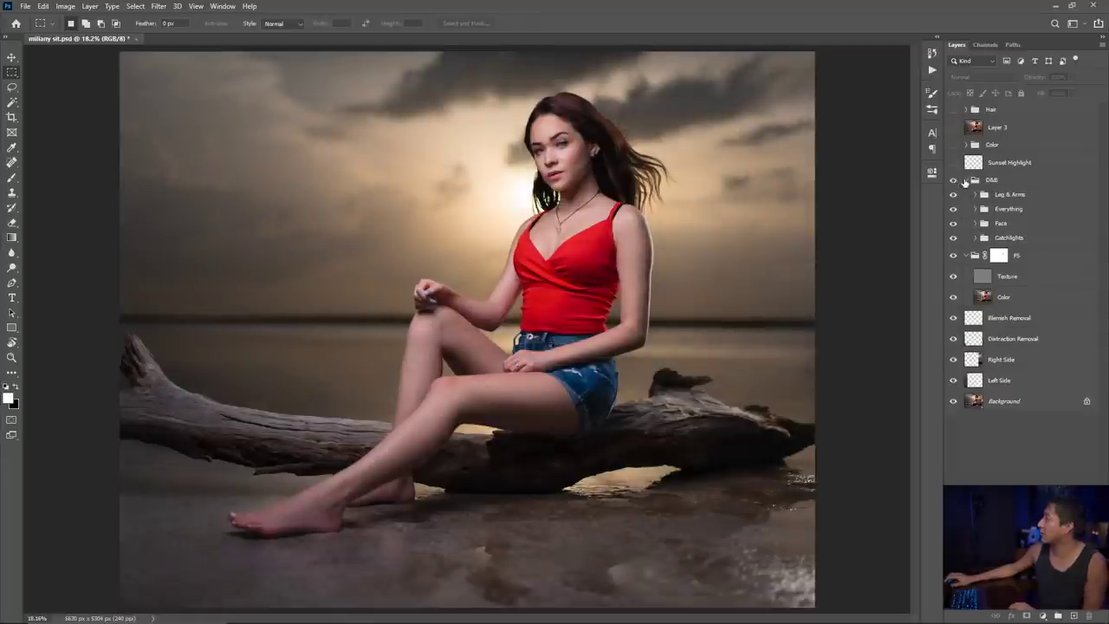
{"action": "left_click", "coordinate": [966, 180]}
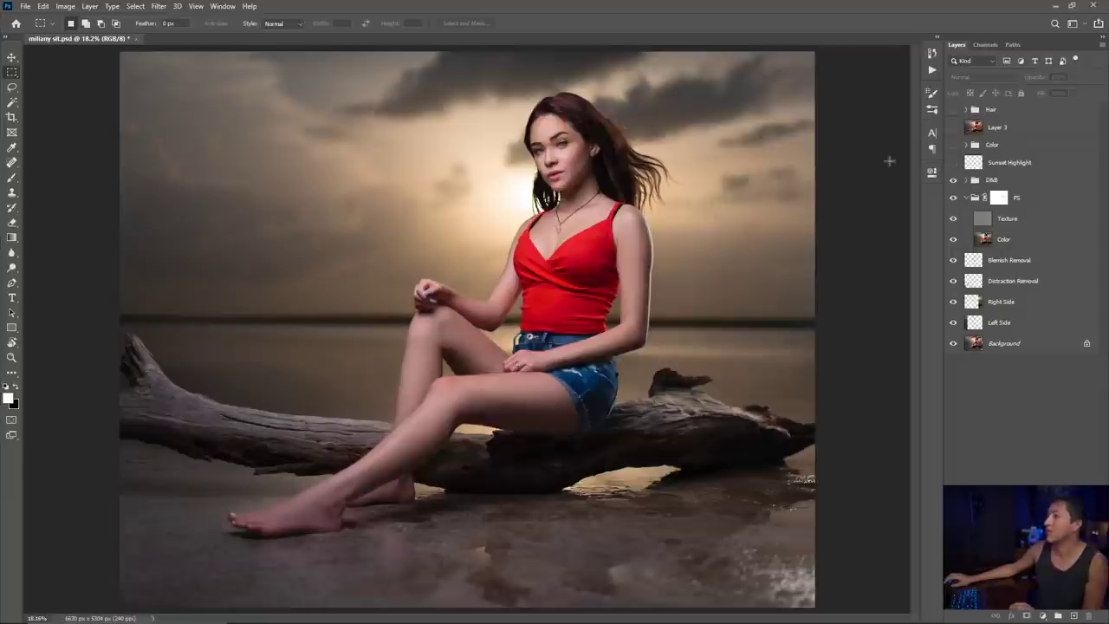
Zoom in on the sun glow beside the model, compare it with and without the Sunset Highlight layer, and leave the layer visible
{"action": "scroll", "coordinate": [537, 185], "scroll_direction": "up", "scroll_amount": 1}
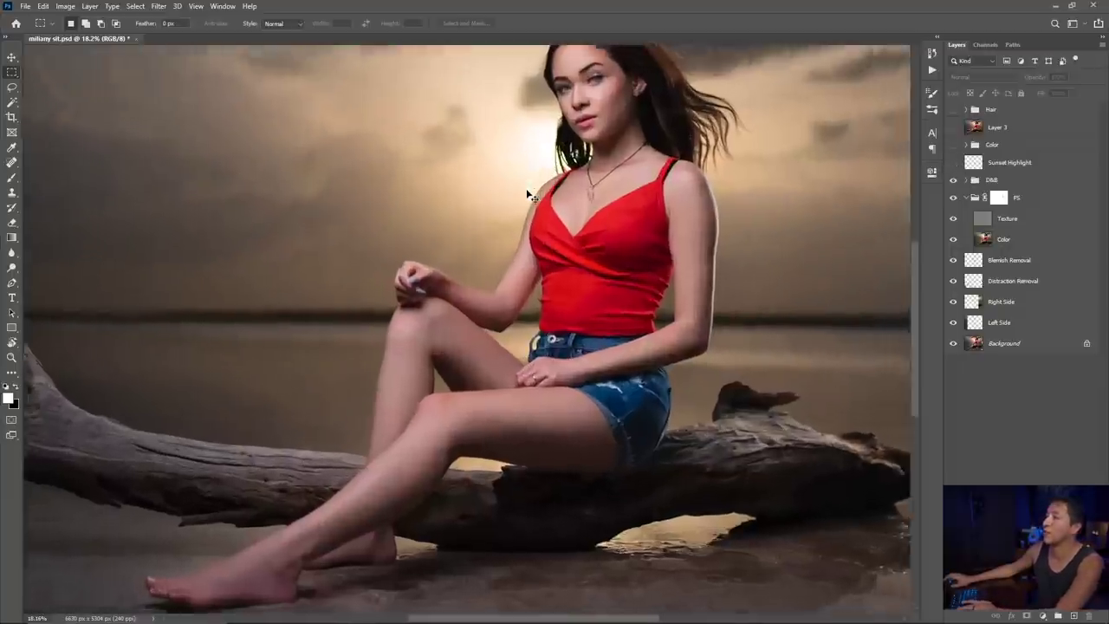
{"action": "left_click_drag", "start_coordinate": [536, 181], "coordinate": [569, 283]}
{"action": "scroll", "coordinate": [569, 283], "scroll_direction": "up", "scroll_amount": 2}
{"action": "key", "text": "e"}
{"action": "left_click", "coordinate": [952, 165]}
{"action": "left_click", "coordinate": [953, 165]}
{"action": "left_click", "coordinate": [953, 164]}
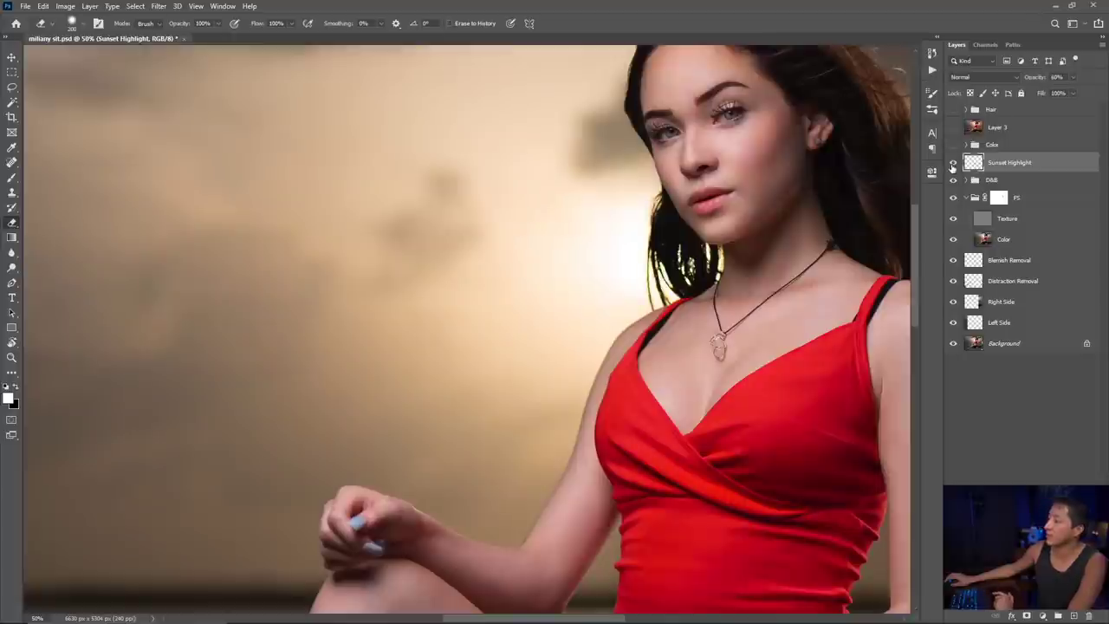
{"action": "left_click", "coordinate": [953, 165]}
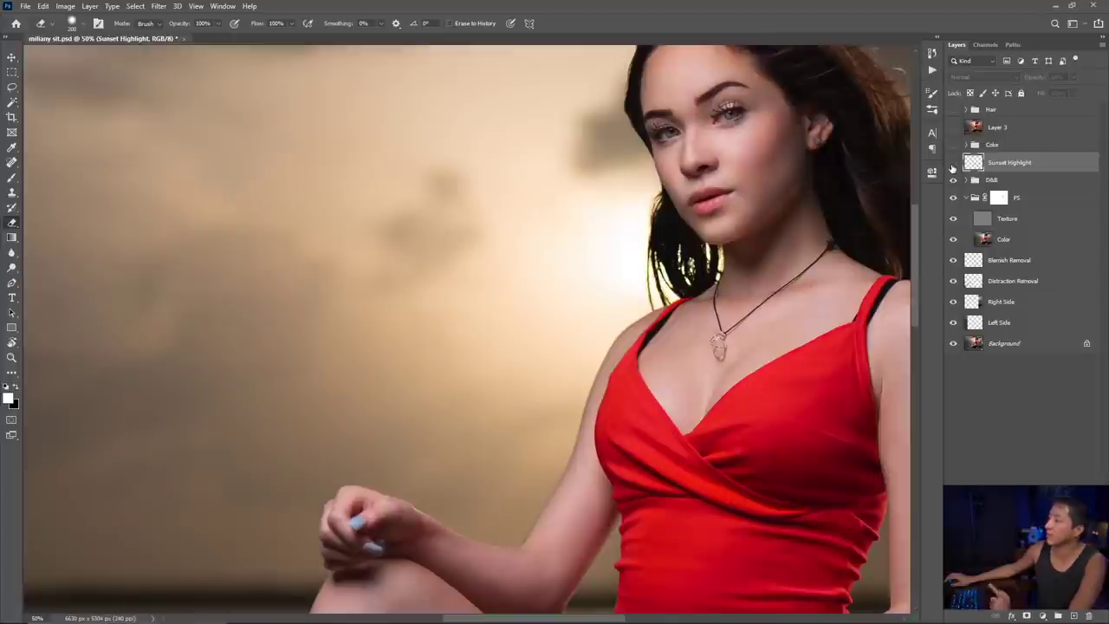
{"action": "left_click", "coordinate": [952, 165]}
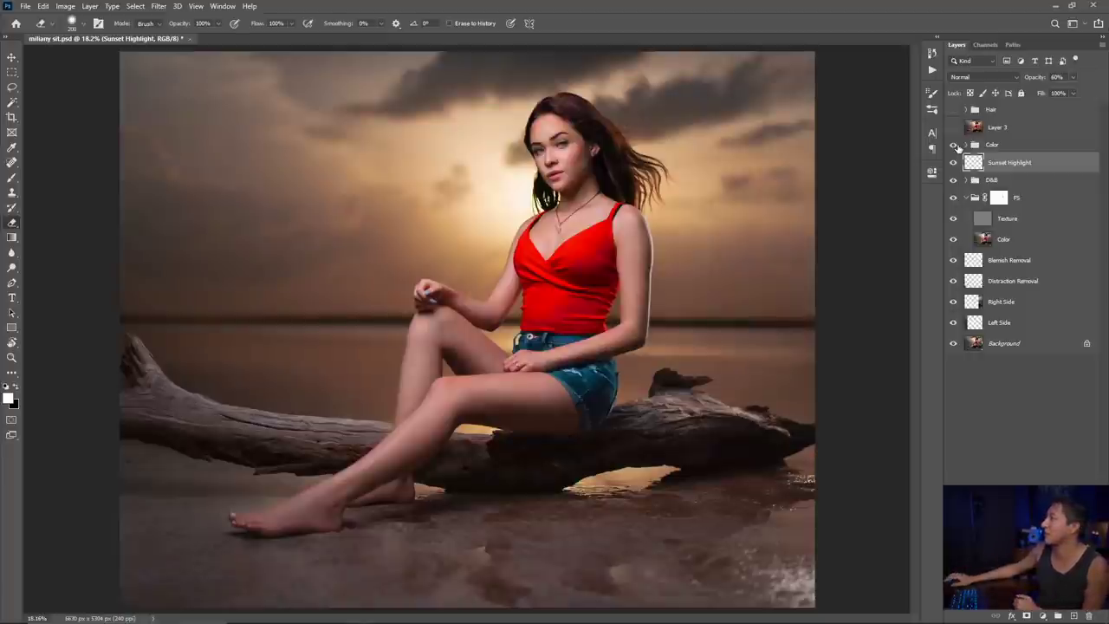
Try a lower opacity on the Color group to preview a weaker color grade, and return it to 100%
{"action": "left_click", "coordinate": [1044, 133]}
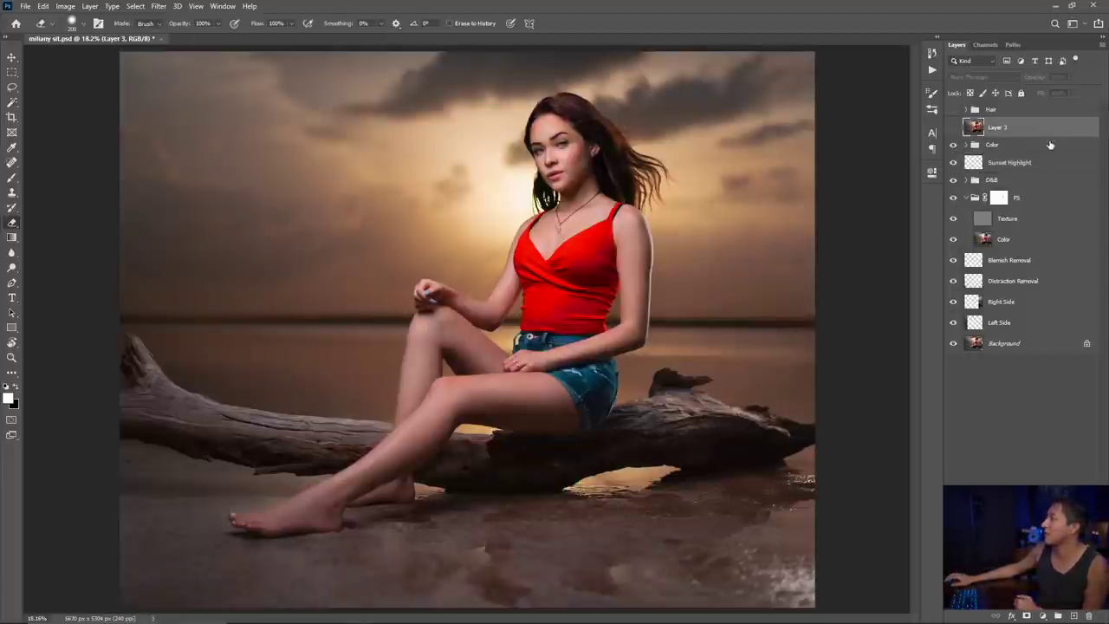
{"action": "left_click", "coordinate": [1050, 144]}
{"action": "left_click", "coordinate": [1074, 78]}
{"action": "left_click_drag", "start_coordinate": [1076, 92], "coordinate": [1047, 95]}
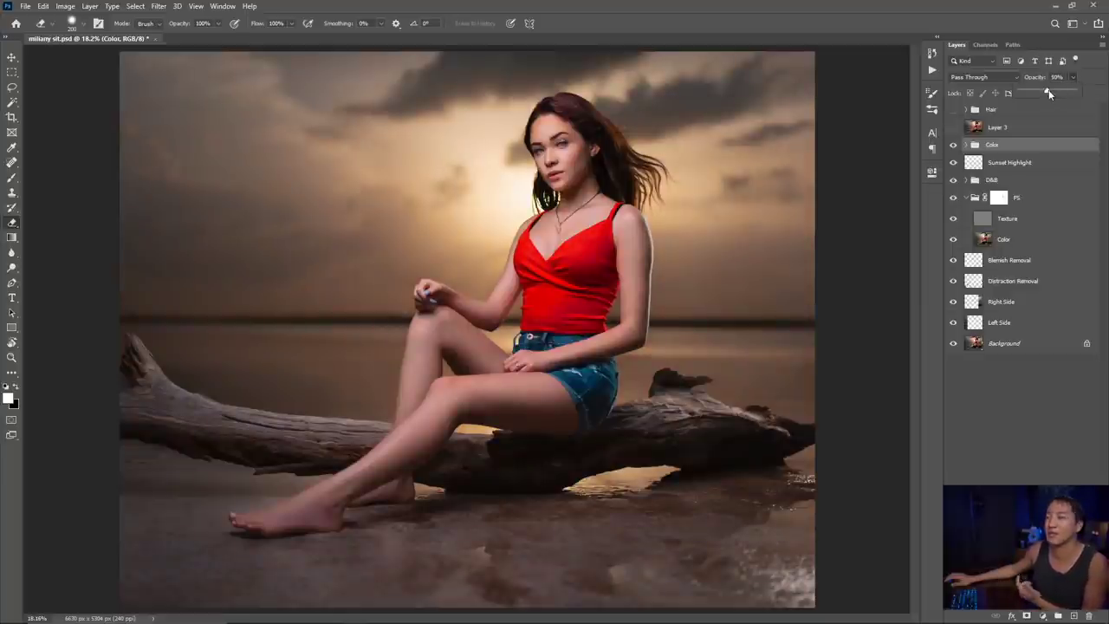
{"action": "left_click_drag", "start_coordinate": [1048, 89], "coordinate": [1078, 91]}
{"action": "left_click", "coordinate": [1000, 146]}
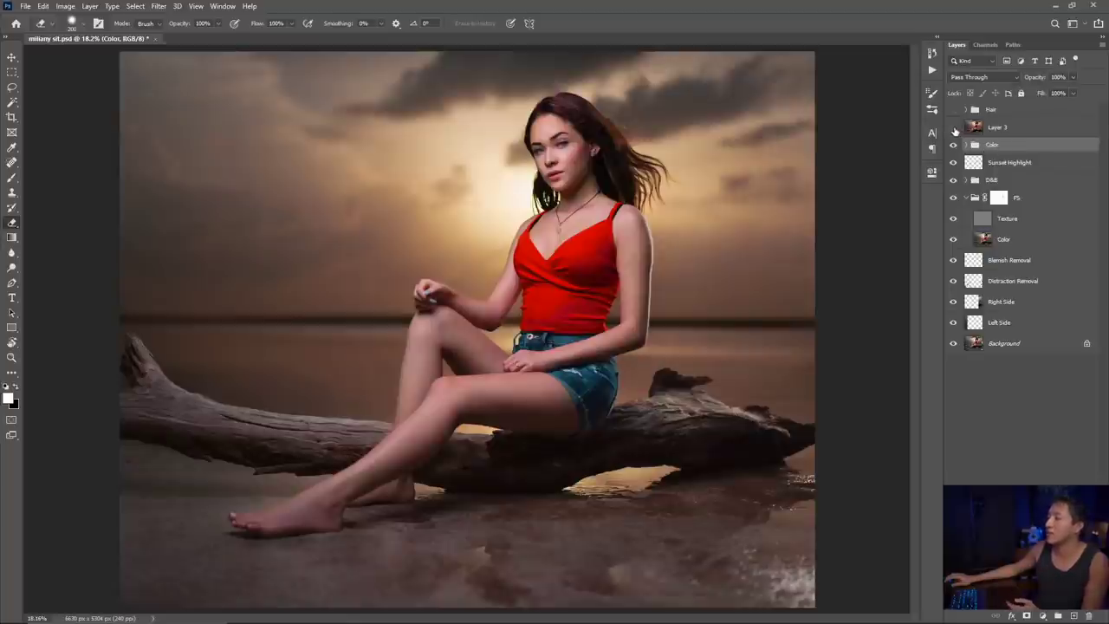
Turn on Layer 3 and the Hair group, and select the Background layer
{"action": "left_click", "coordinate": [953, 128]}
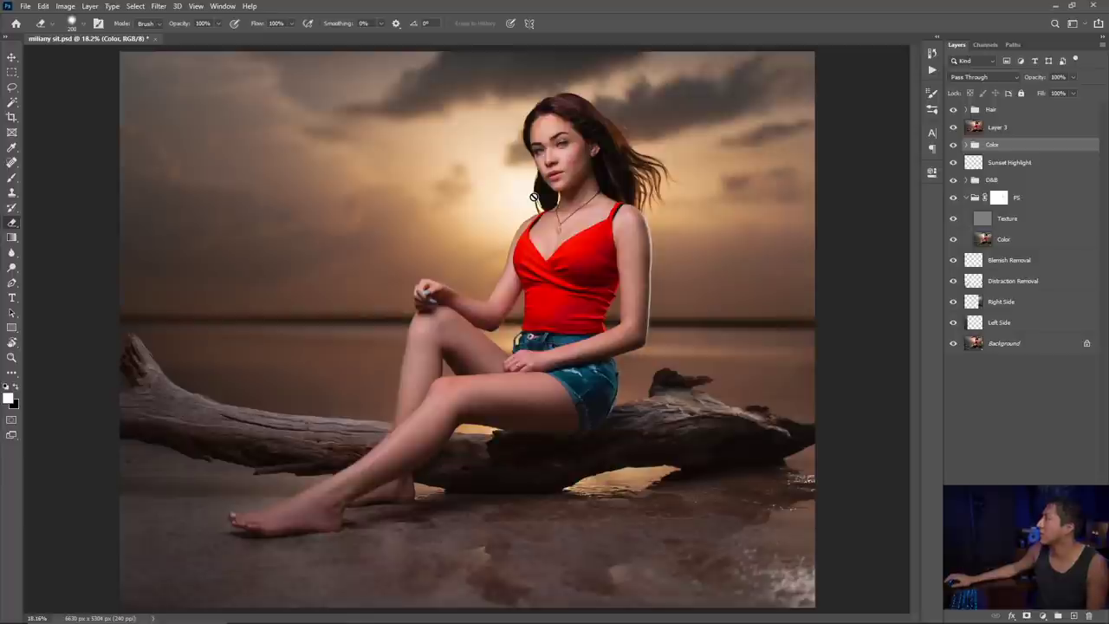
{"action": "left_click", "coordinate": [1000, 348]}
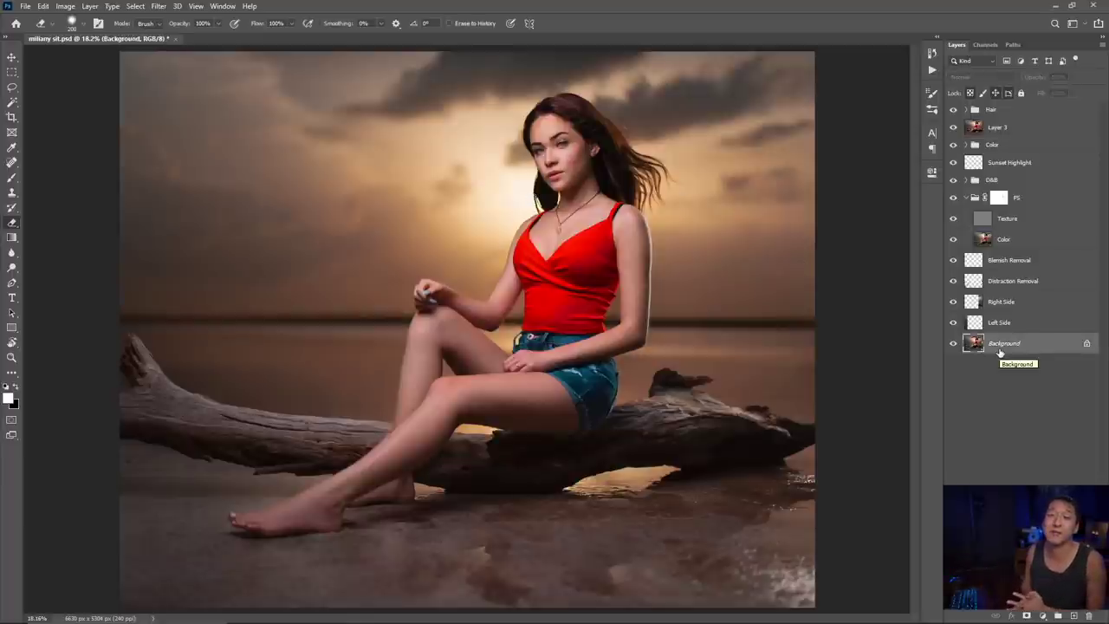